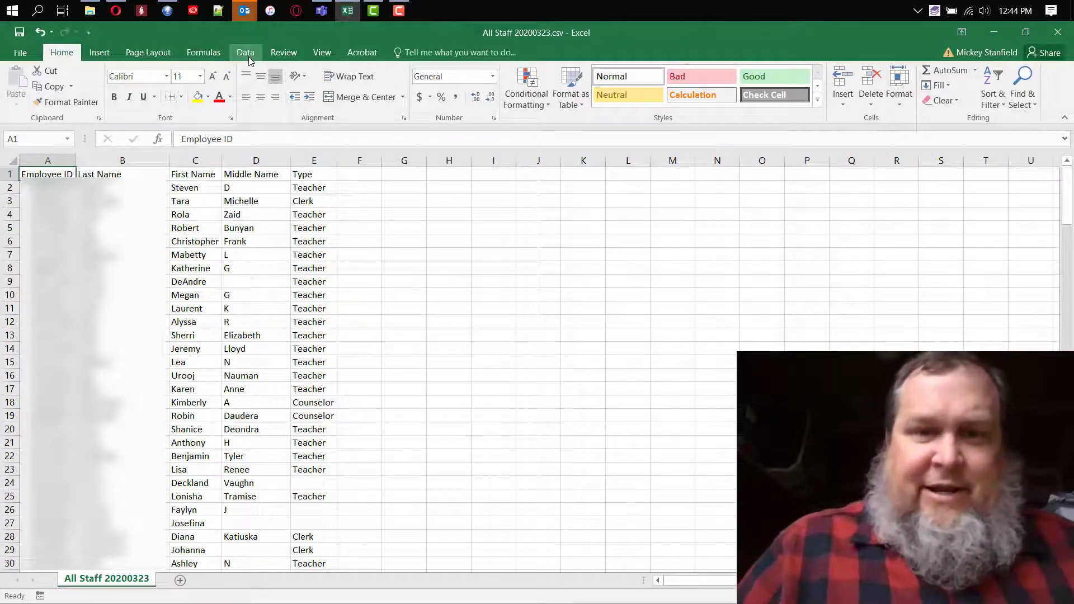
# Open a custom sort and sort by Last Name in Z to A order.
pyautogui.click(249, 56)
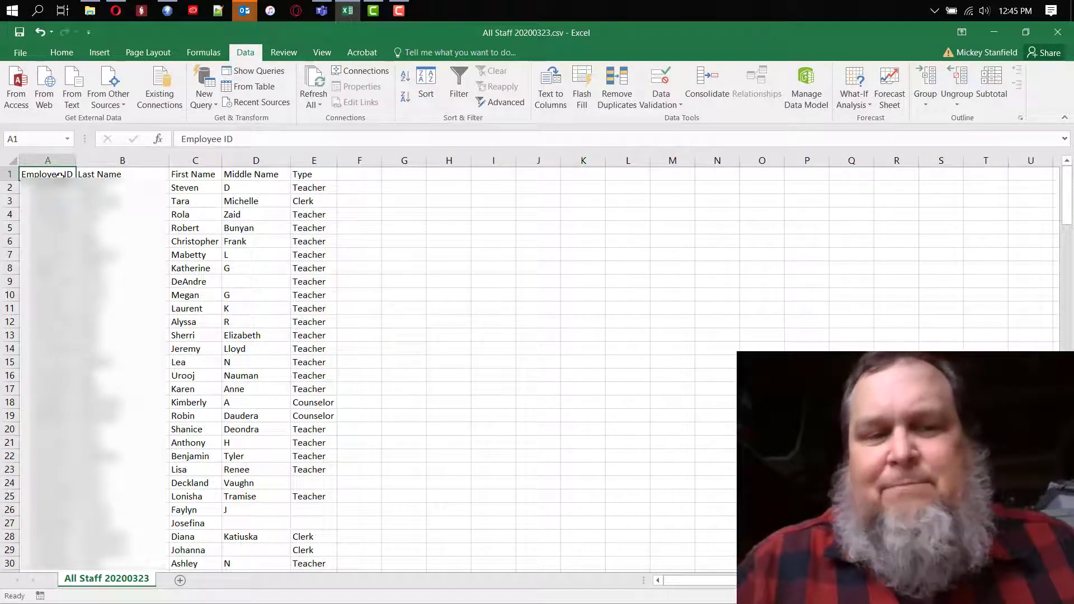
pyautogui.click(428, 81)
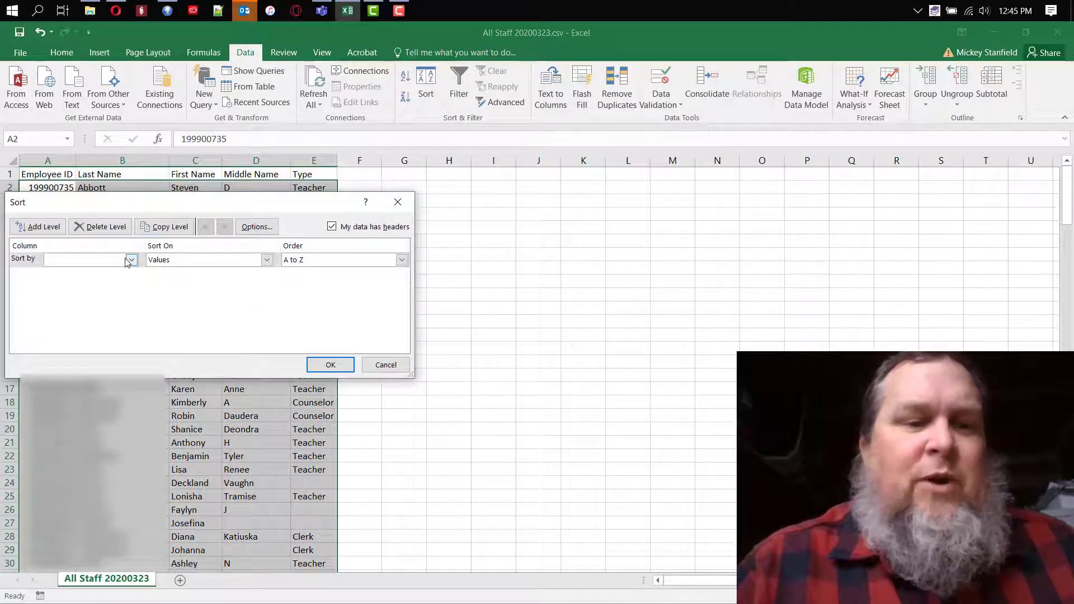
pyautogui.click(130, 261)
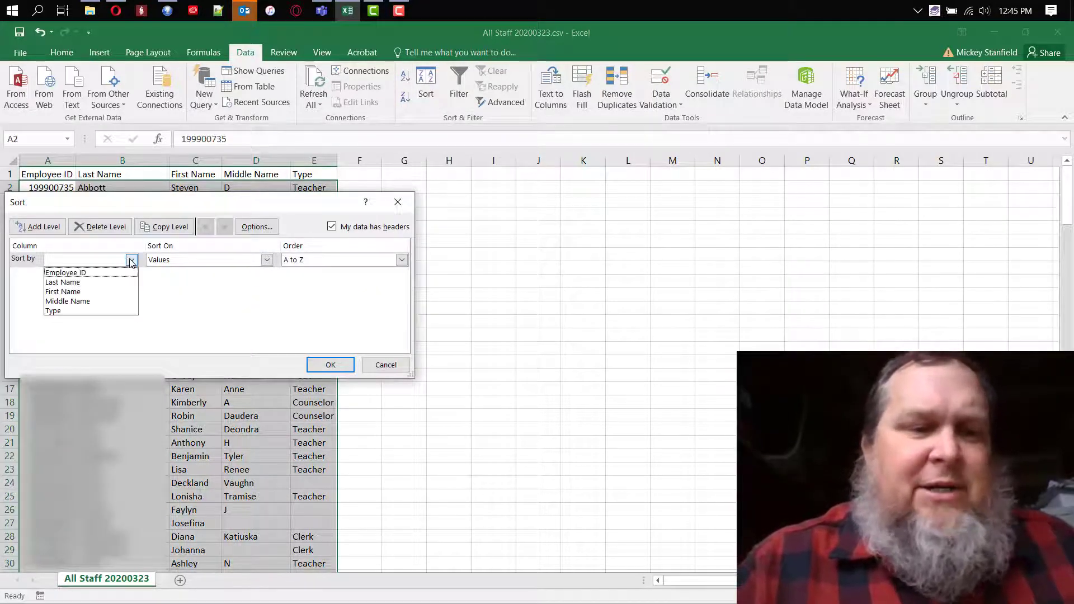
pyautogui.click(91, 284)
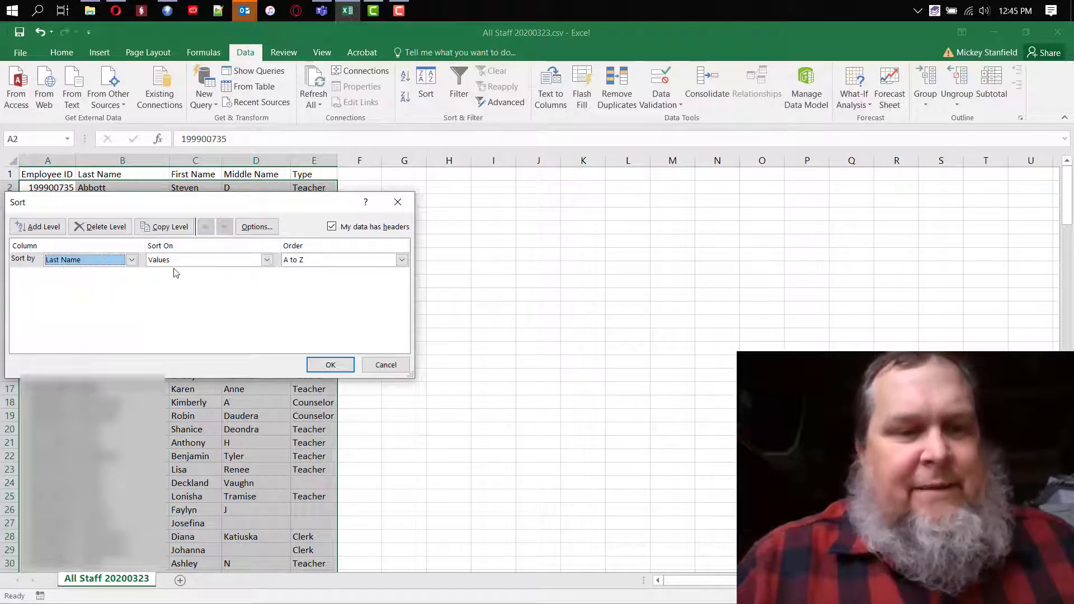
pyautogui.click(401, 260)
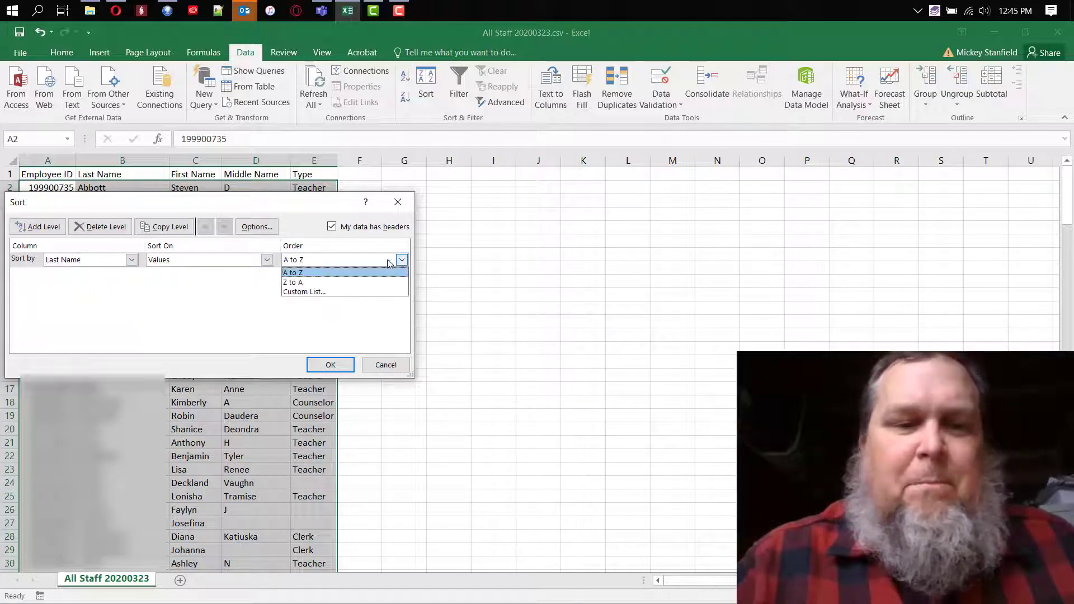
pyautogui.click(330, 278)
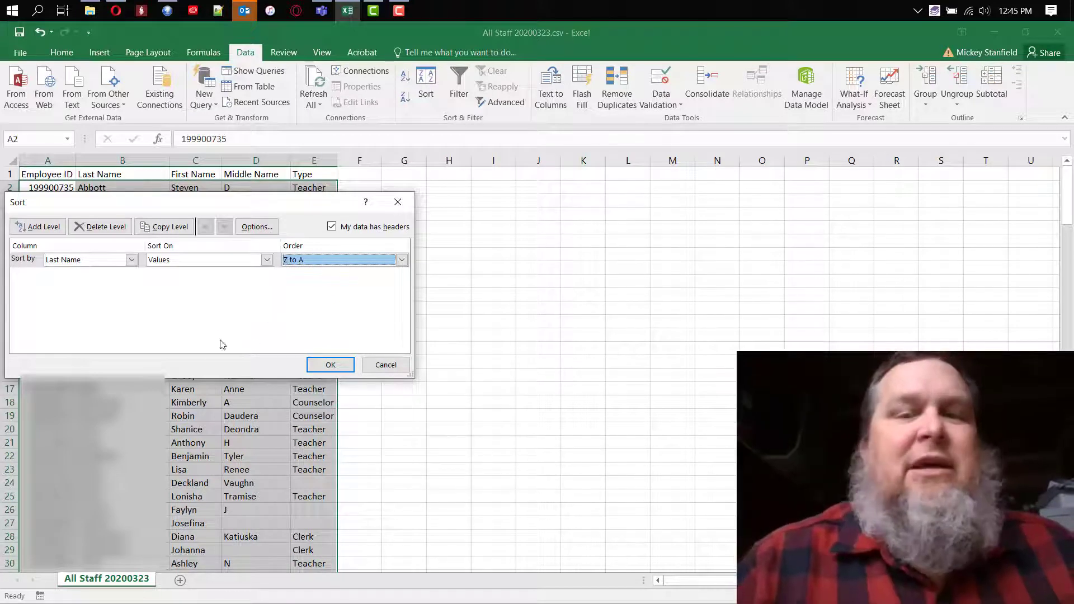
# Add Type and Employee ID as further sort levels and apply the sort.
pyautogui.click(44, 228)
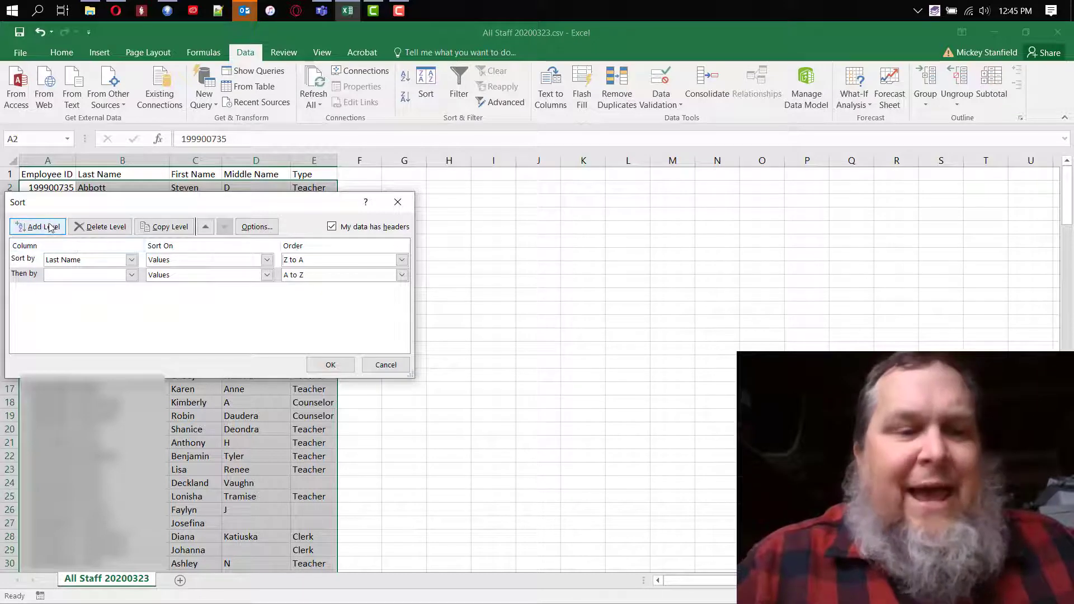
pyautogui.click(131, 276)
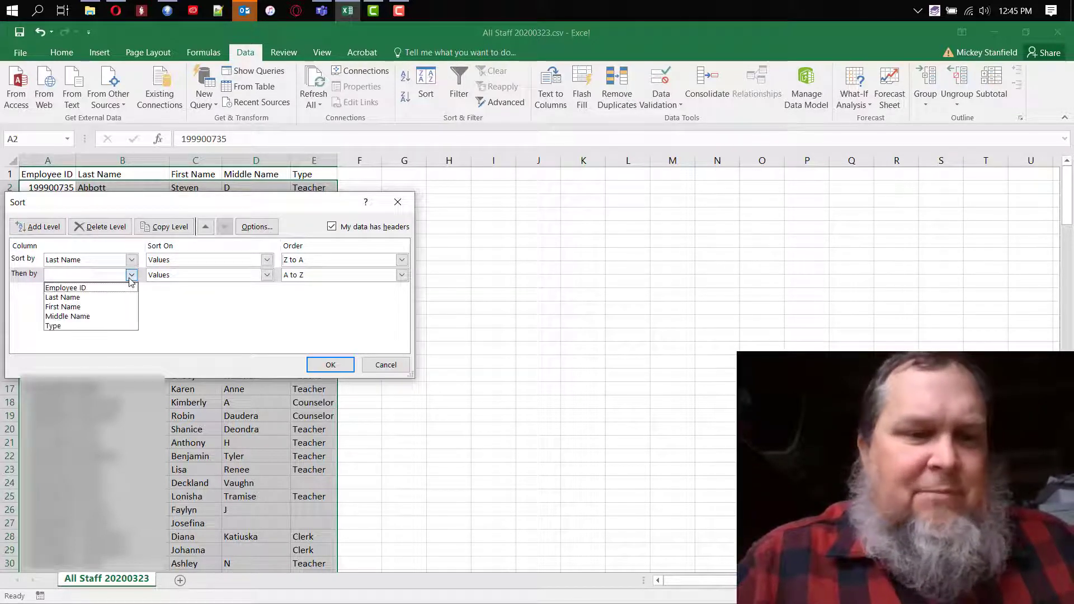
pyautogui.click(81, 327)
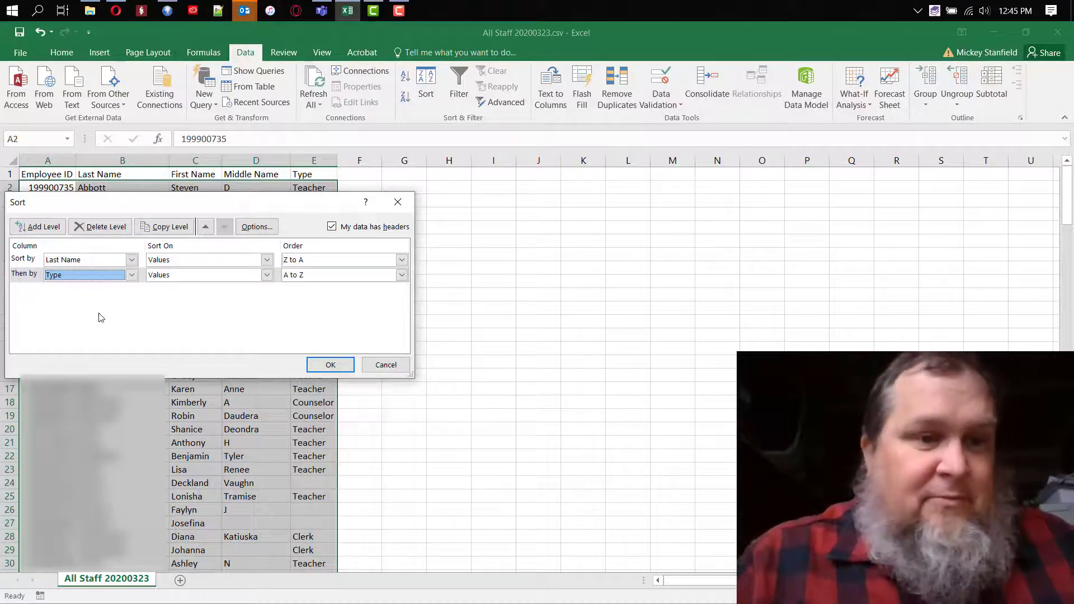
pyautogui.click(46, 226)
pyautogui.click(132, 290)
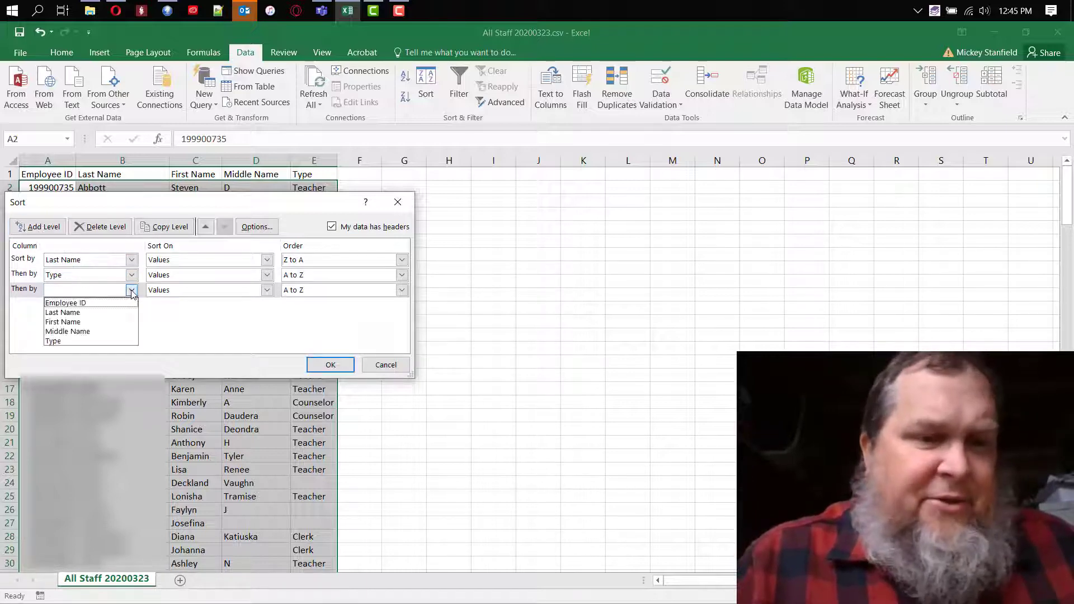
pyautogui.click(109, 304)
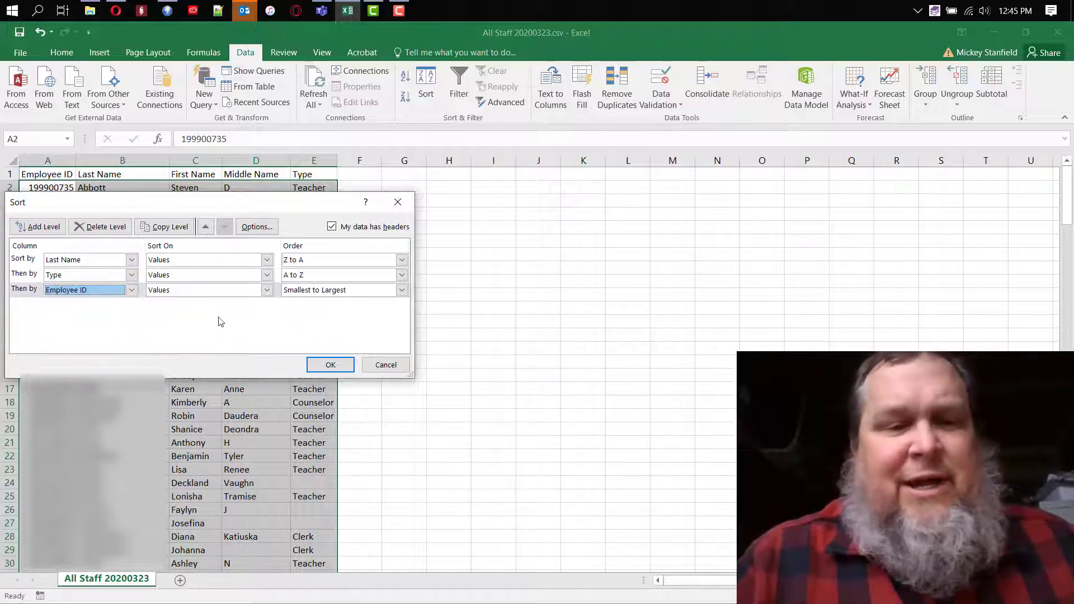
pyautogui.click(331, 364)
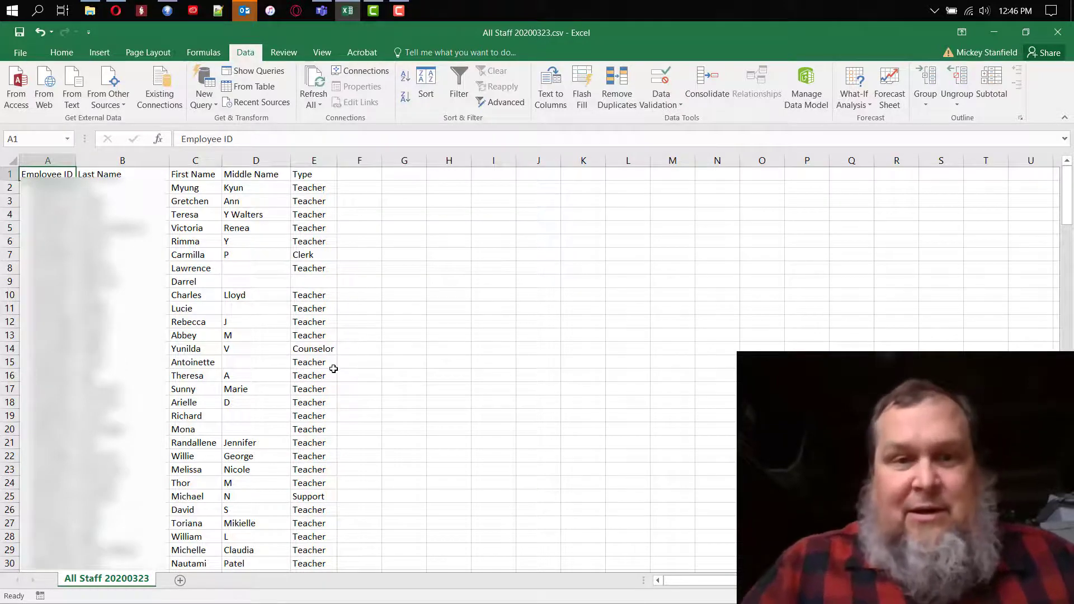
# Re-sort the list by Last Name A to Z, with First Name as the second level, keeping Employee ID third.
pyautogui.click(425, 84)
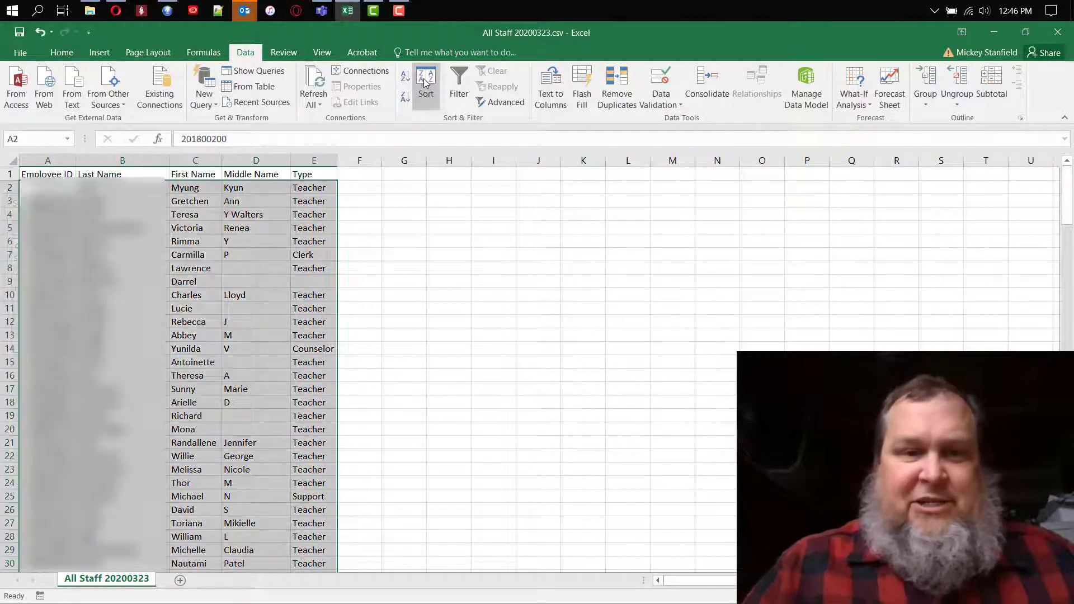
pyautogui.click(131, 259)
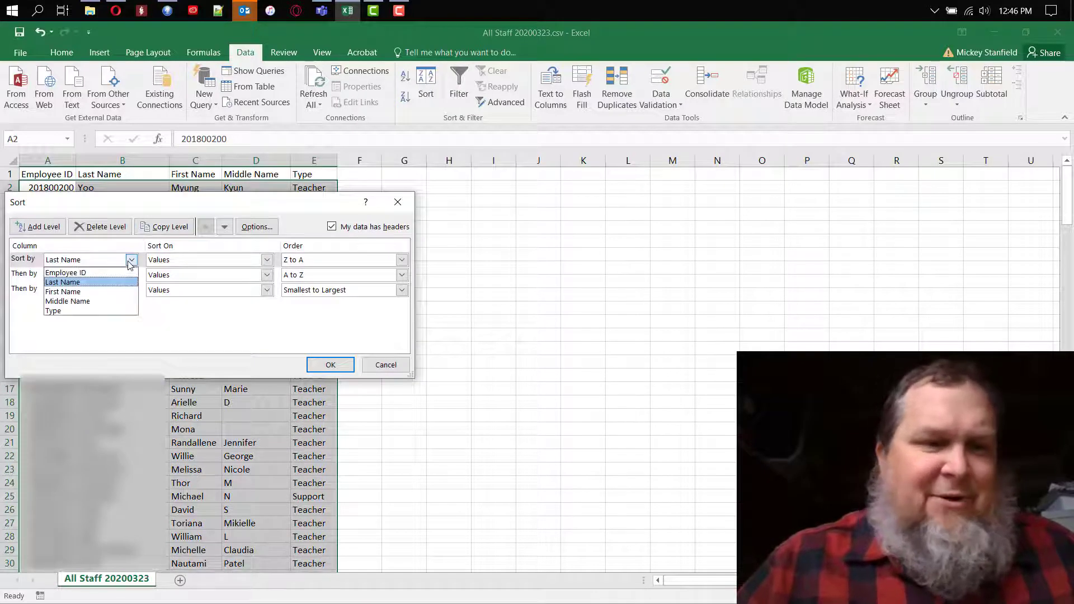
pyautogui.click(90, 282)
pyautogui.click(402, 260)
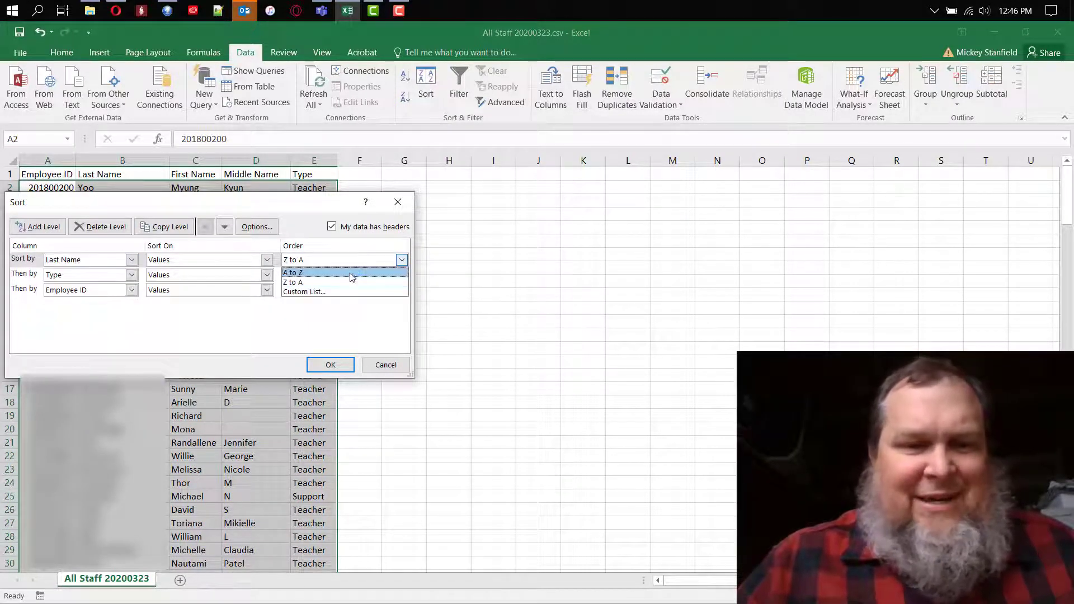
pyautogui.click(342, 271)
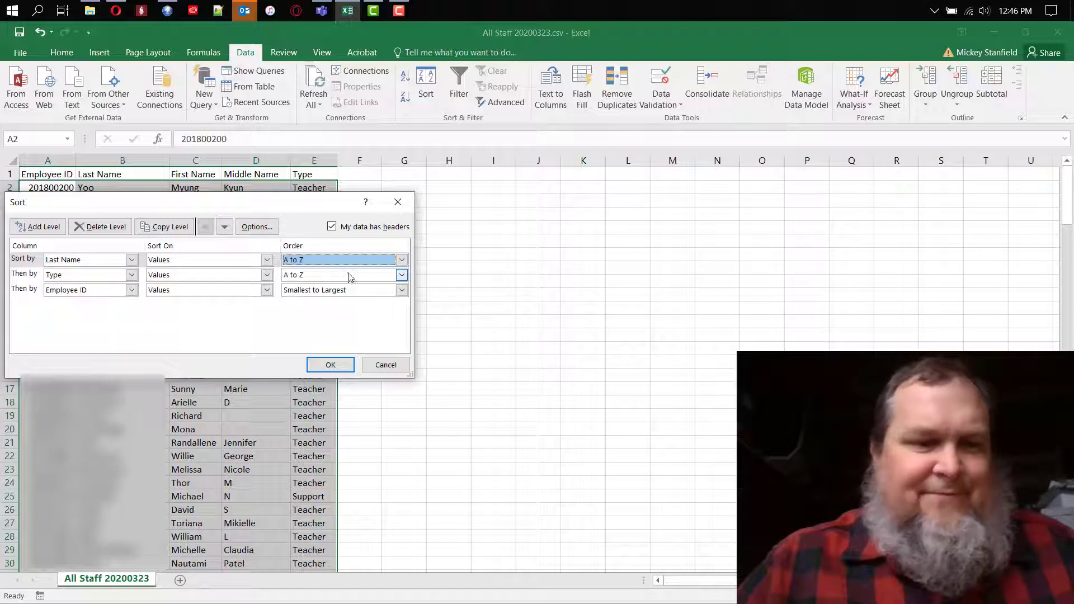
pyautogui.click(131, 274)
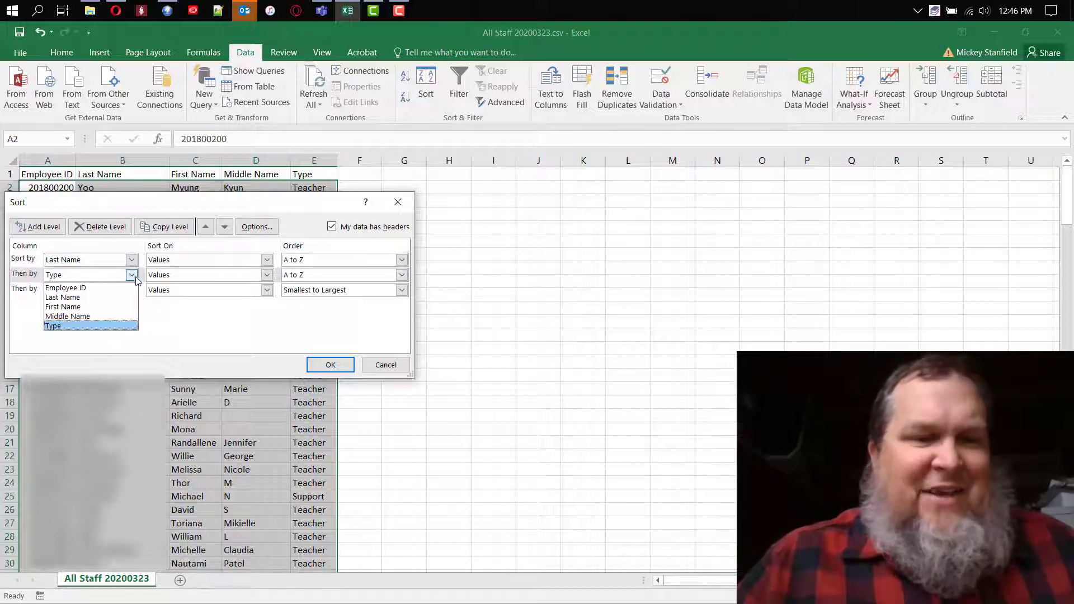
pyautogui.click(90, 305)
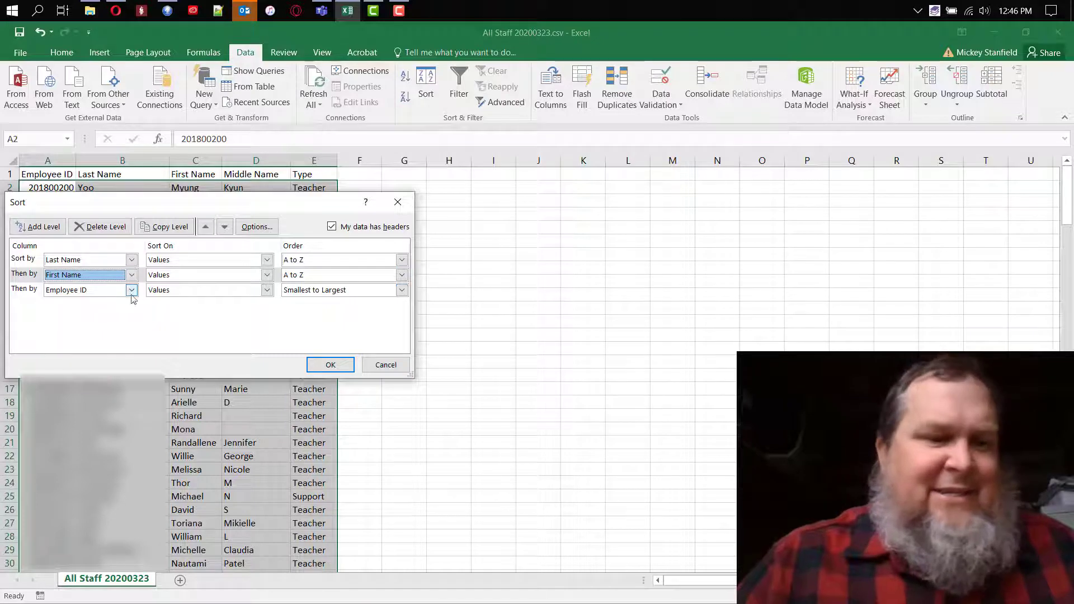
pyautogui.click(344, 365)
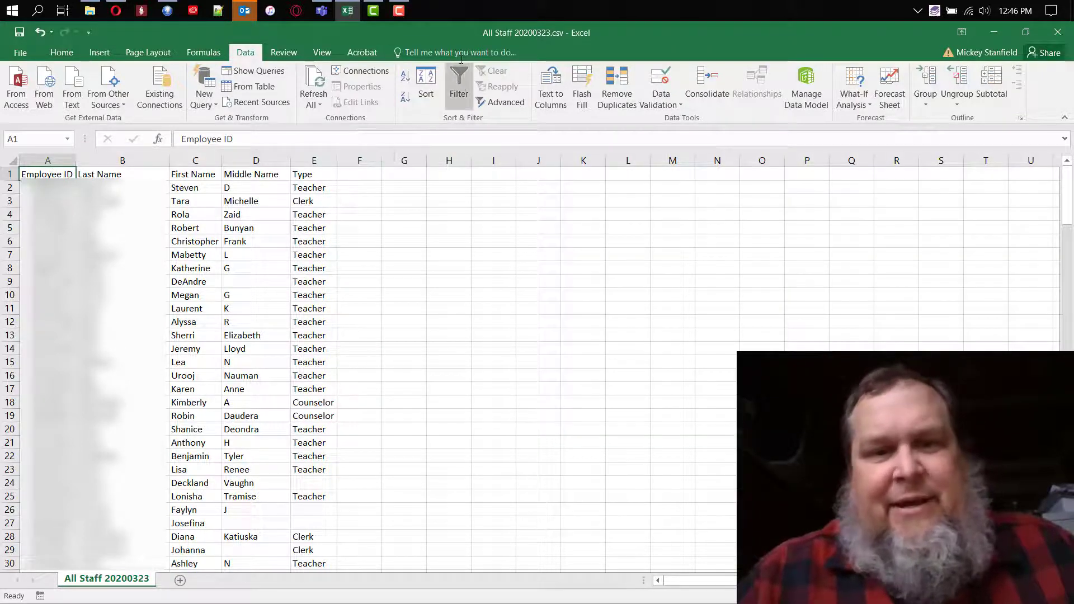
# Turn on filtering and filter the Type column to show only Teacher rows.
pyautogui.click(456, 80)
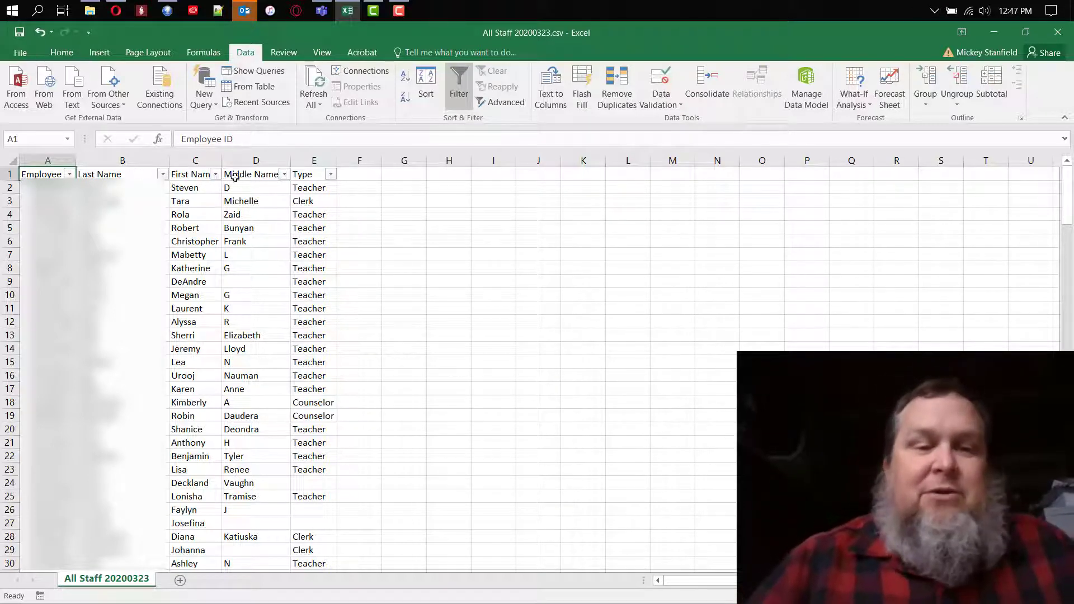
pyautogui.click(331, 176)
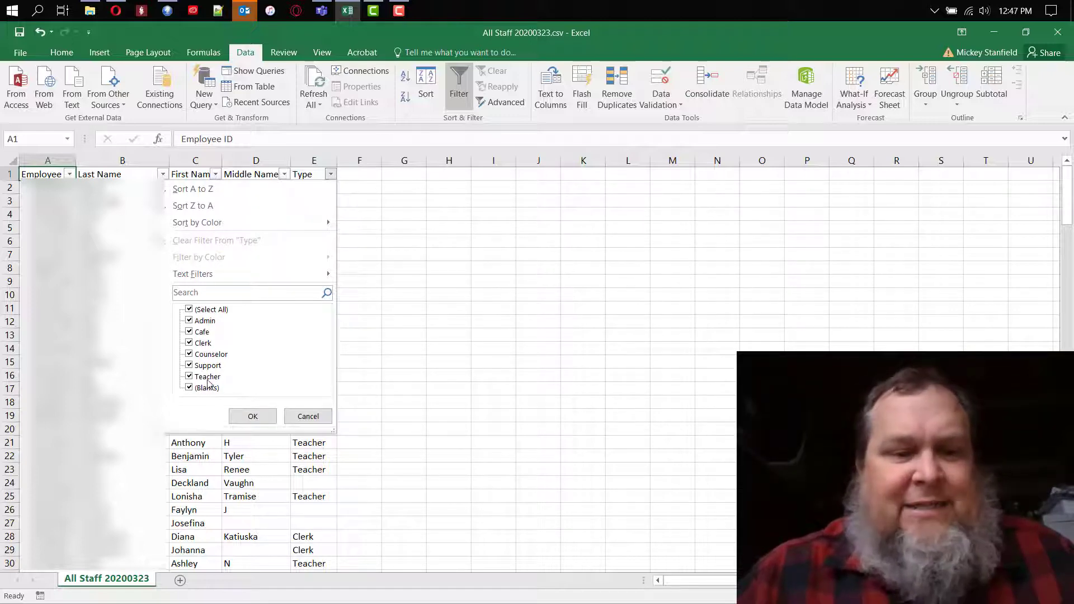
pyautogui.click(192, 311)
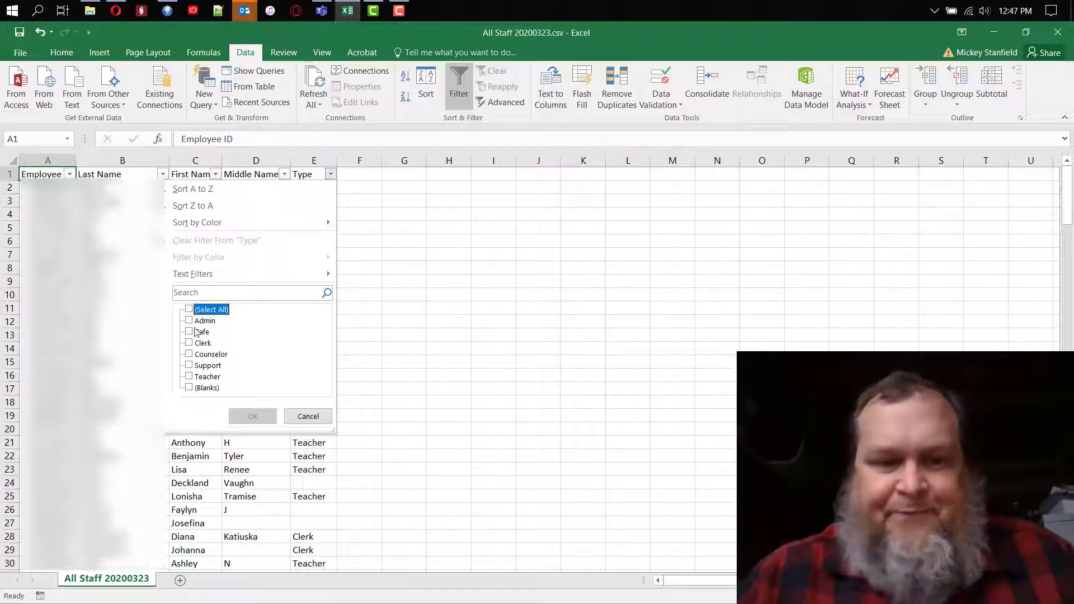
pyautogui.click(190, 377)
pyautogui.click(252, 416)
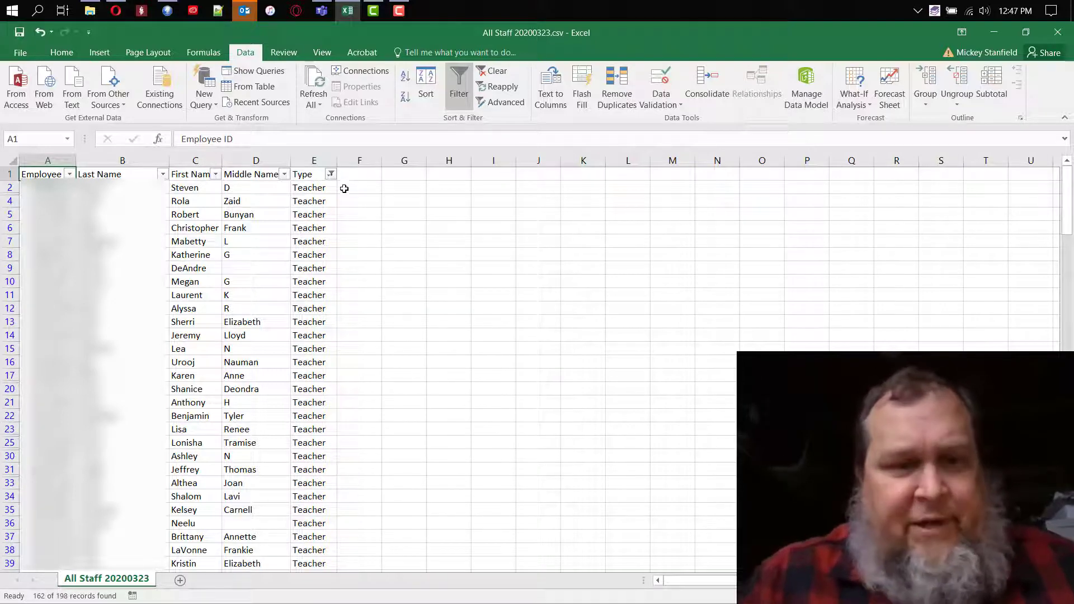
# Change the Type filter to show only rows with a blank Type.
pyautogui.click(333, 176)
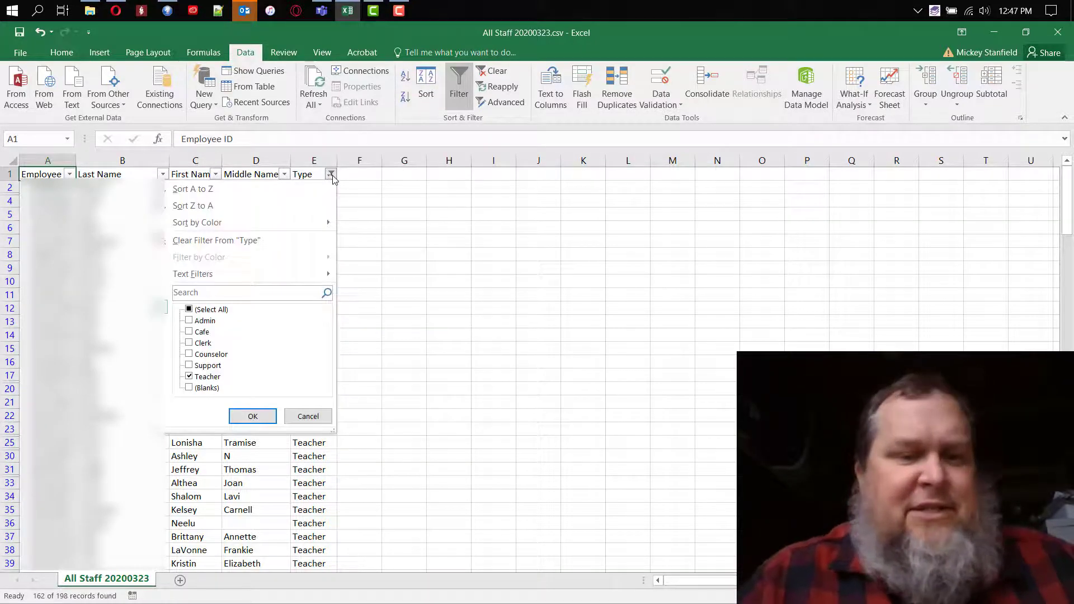
pyautogui.click(189, 378)
pyautogui.click(189, 377)
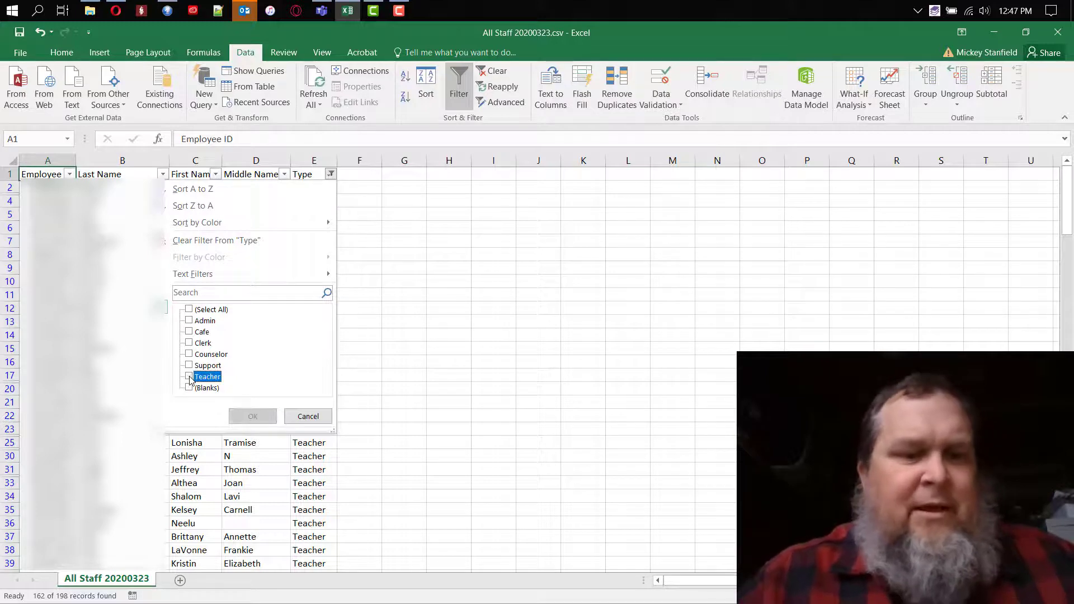
pyautogui.click(190, 388)
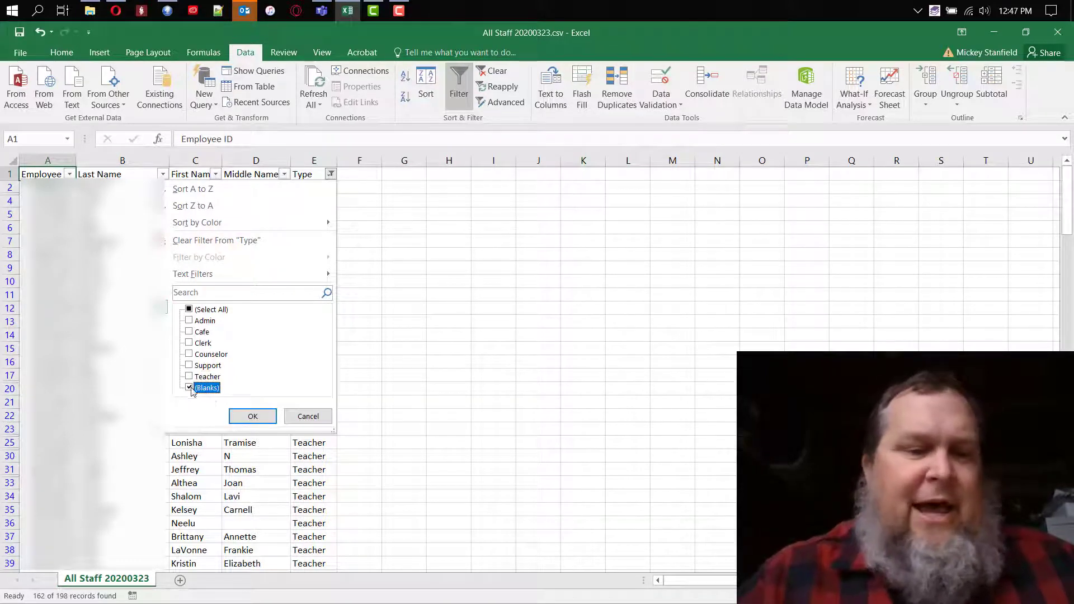
pyautogui.click(255, 419)
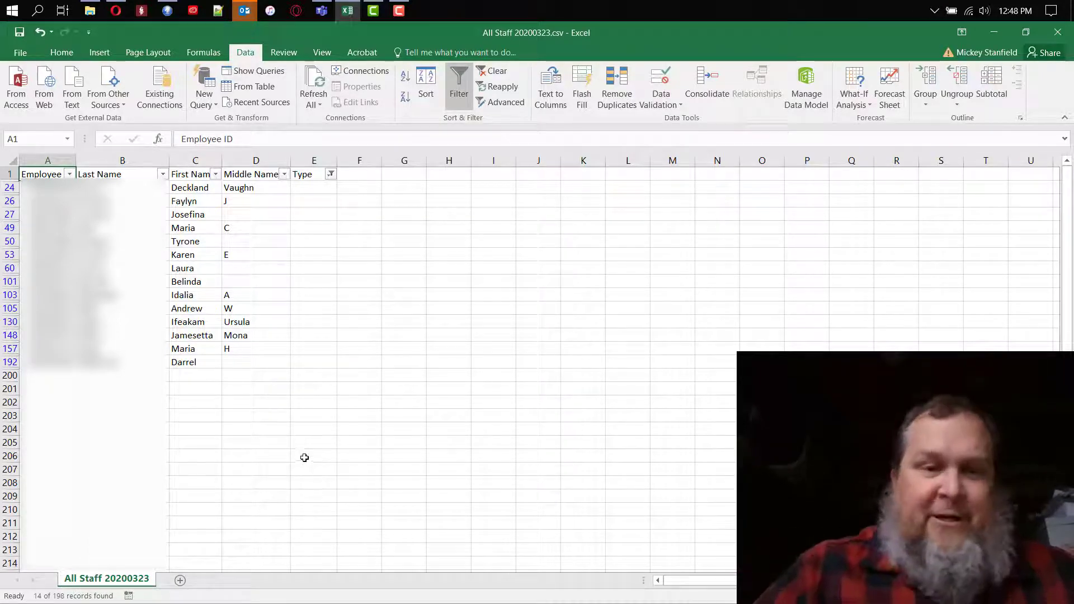
# Change the Type filter to show only Admin rows.
pyautogui.click(331, 174)
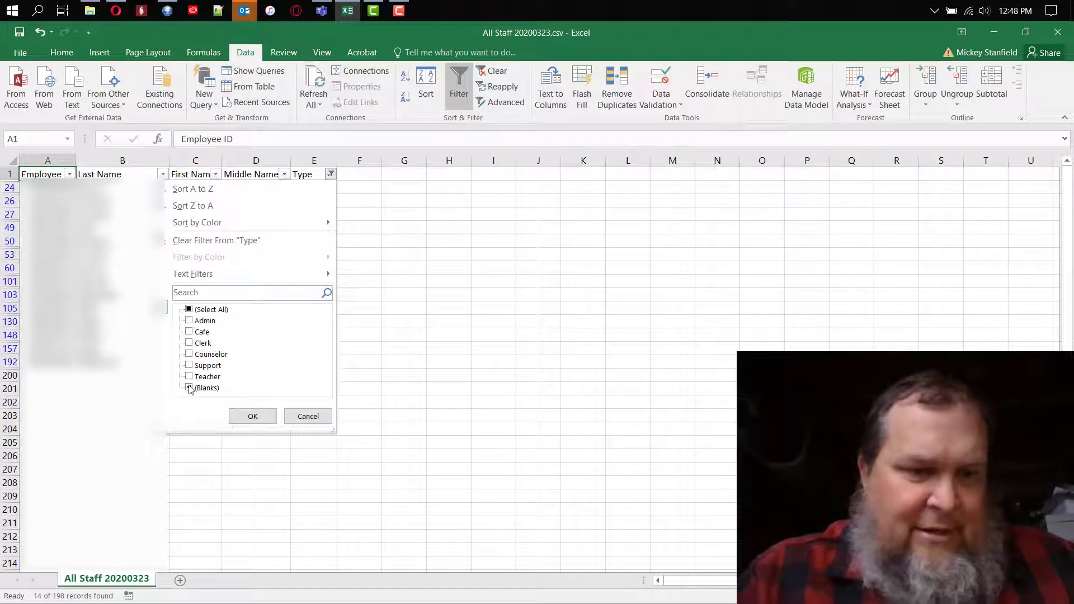
pyautogui.click(189, 388)
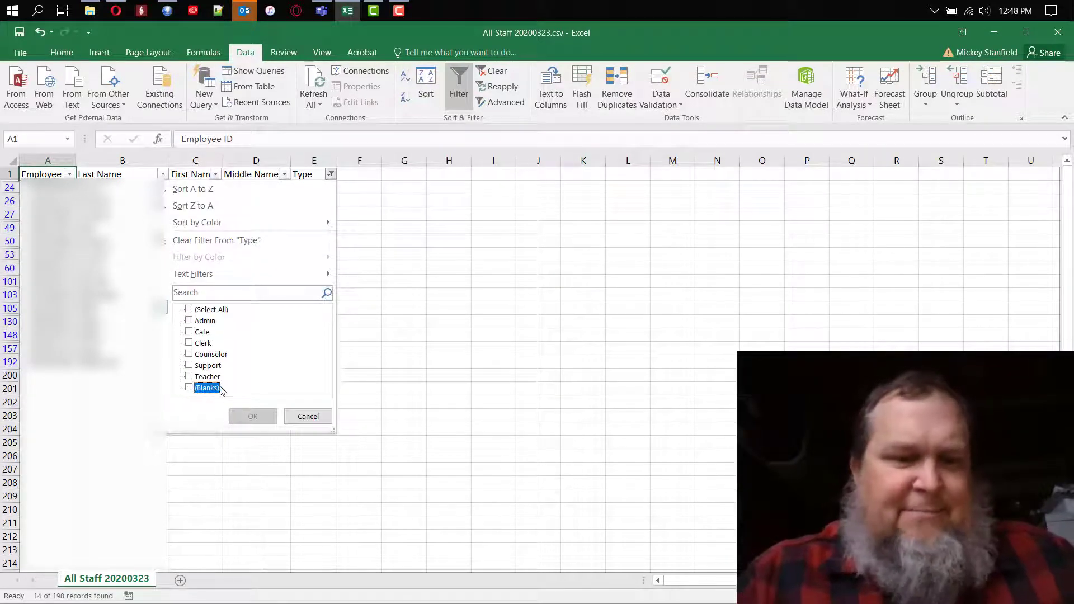
pyautogui.click(189, 321)
pyautogui.click(252, 416)
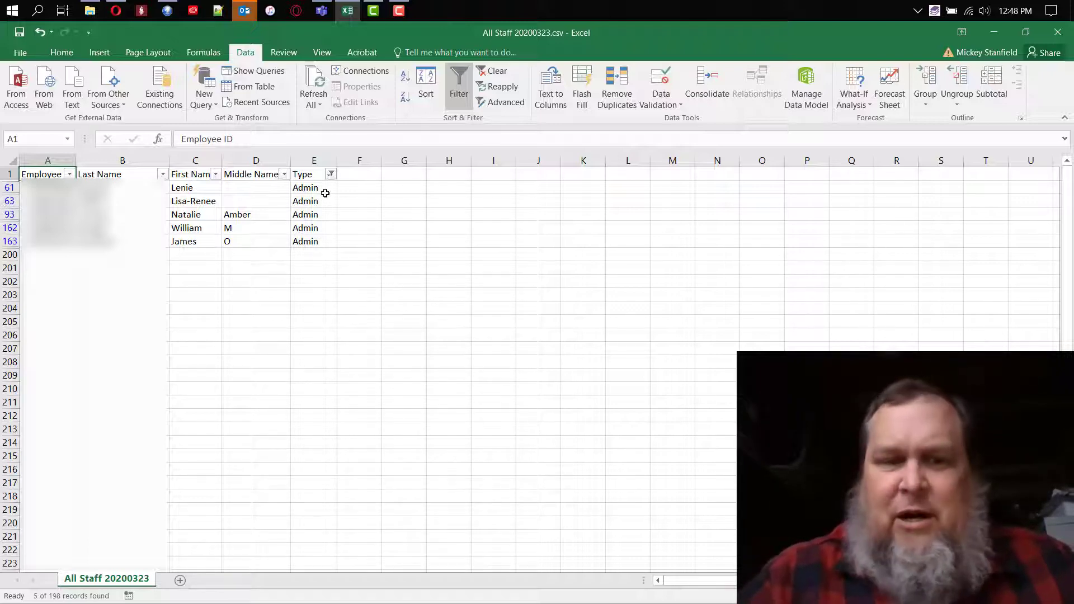
# Filter the Middle Name column to show only the middle name O.
pyautogui.click(285, 174)
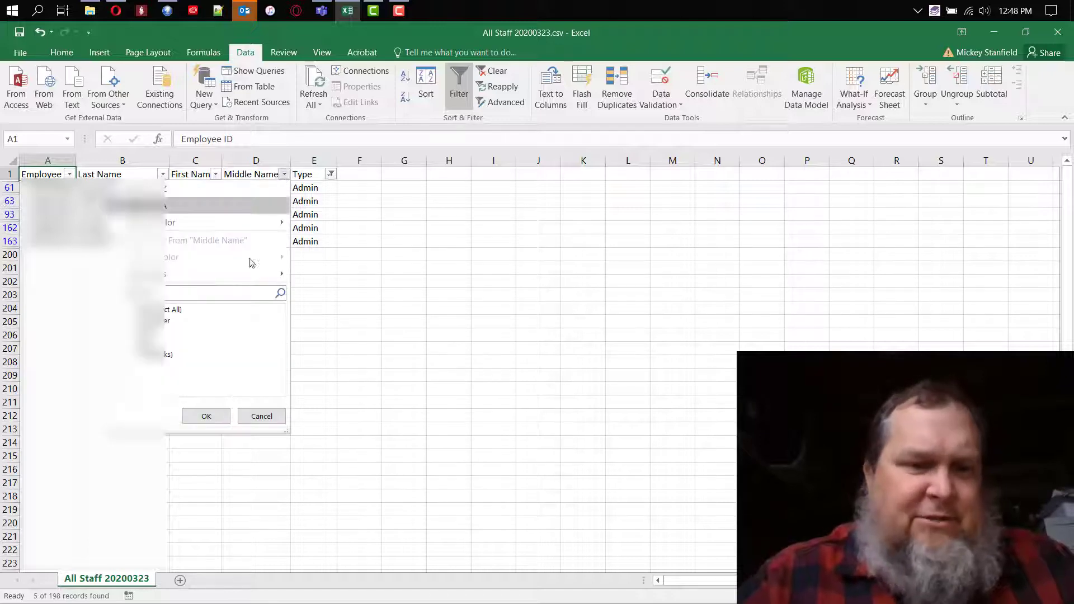
pyautogui.click(150, 309)
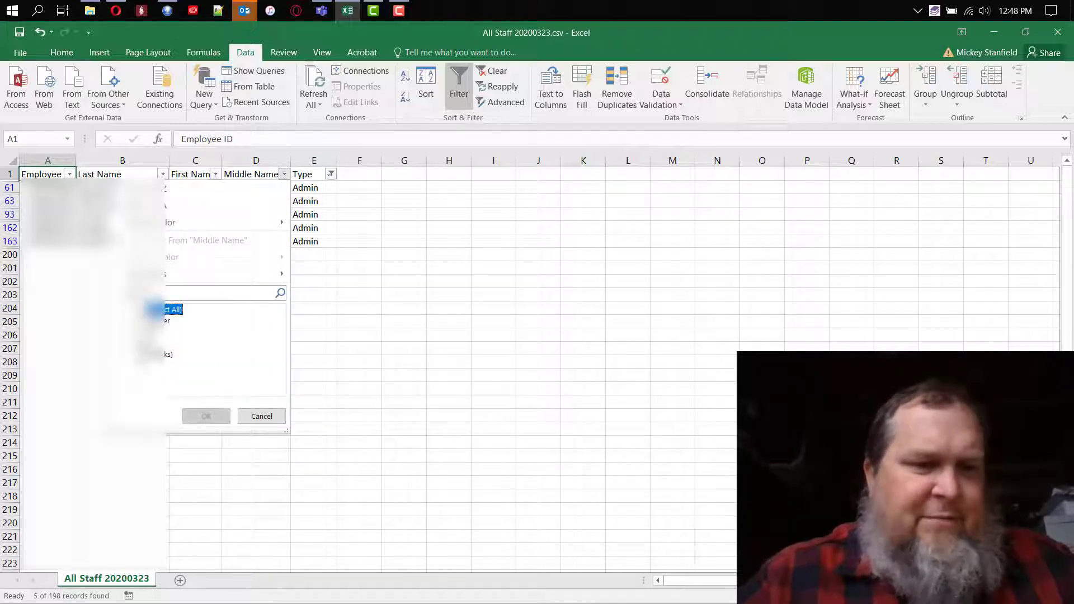
pyautogui.click(150, 342)
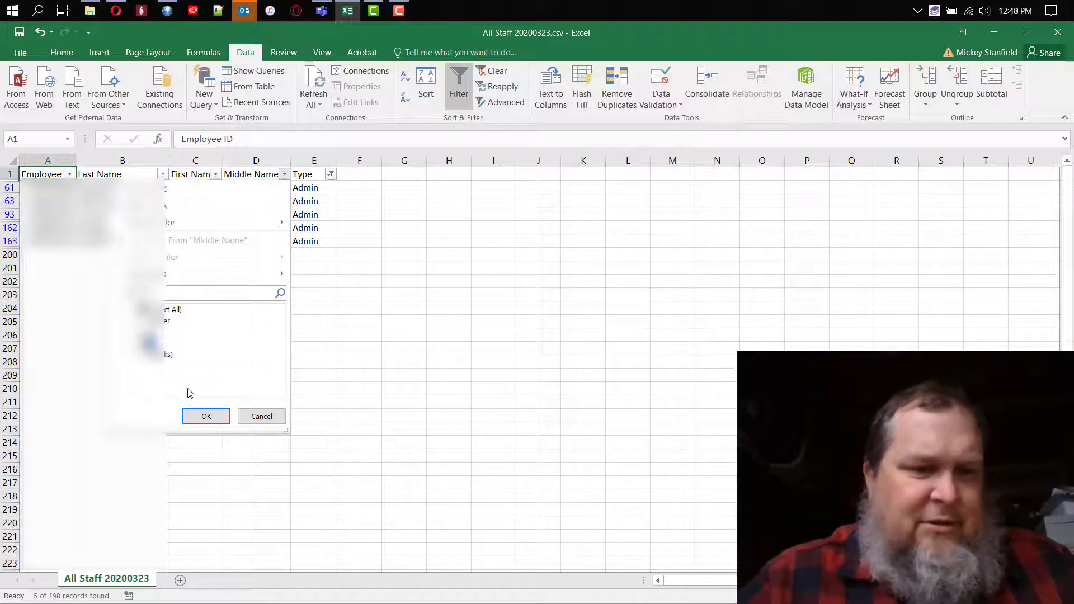
pyautogui.click(207, 416)
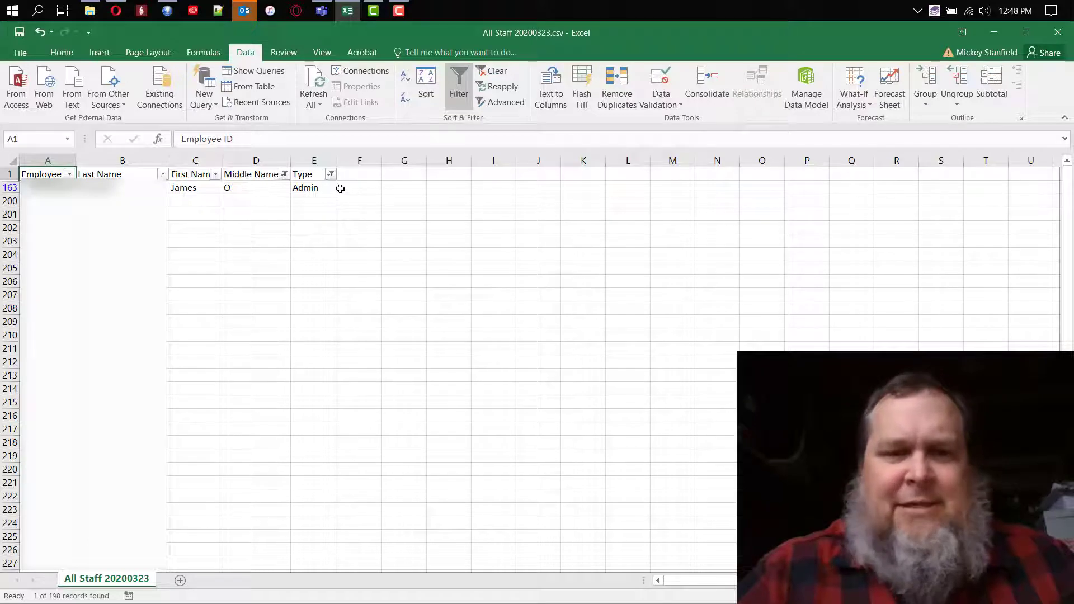
# Extend the Type filter to include Clerk rows alongside Admin rows.
pyautogui.click(331, 175)
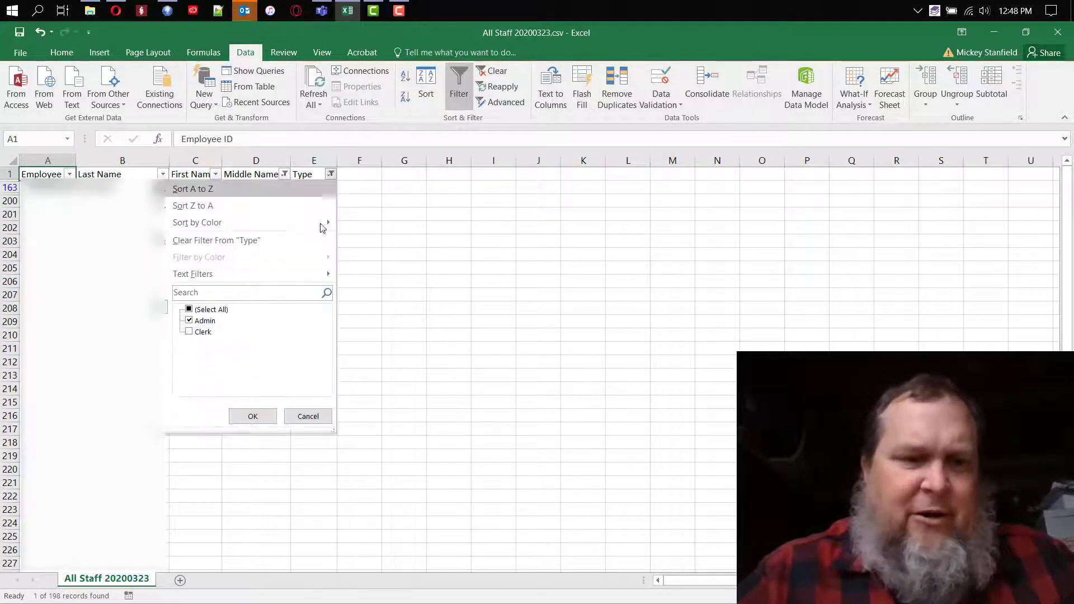
pyautogui.click(190, 332)
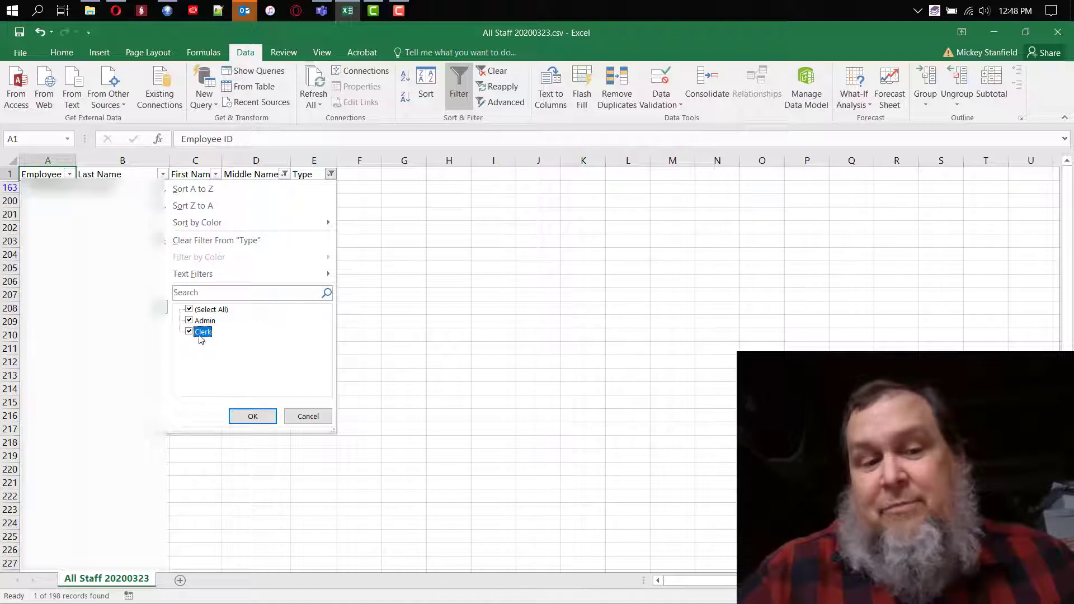
pyautogui.click(256, 416)
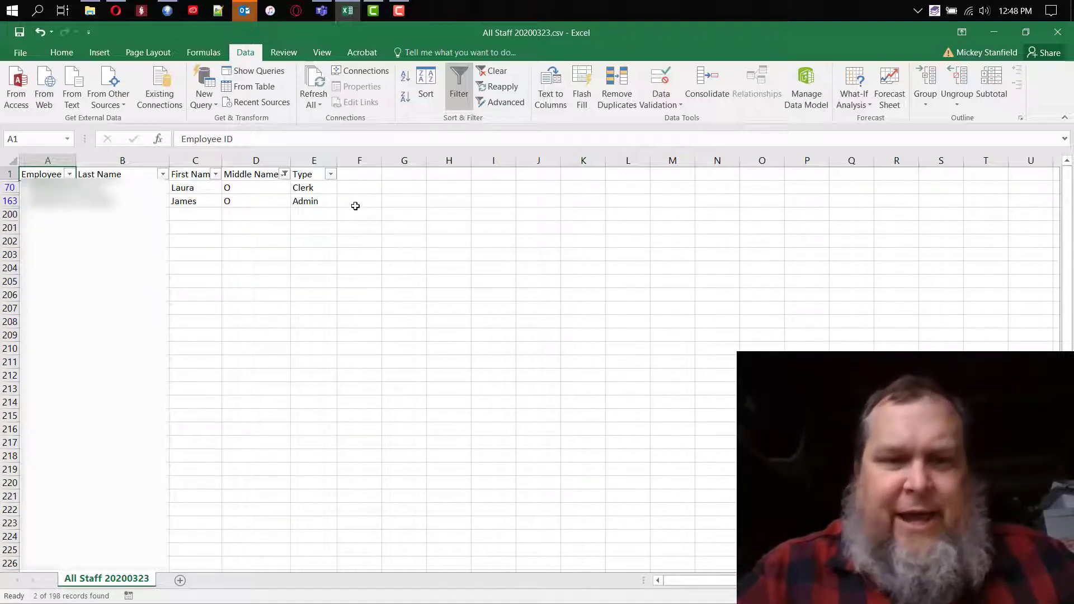
# Remove the Middle Name filter by selecting all middle names so every row shows again.
pyautogui.click(332, 174)
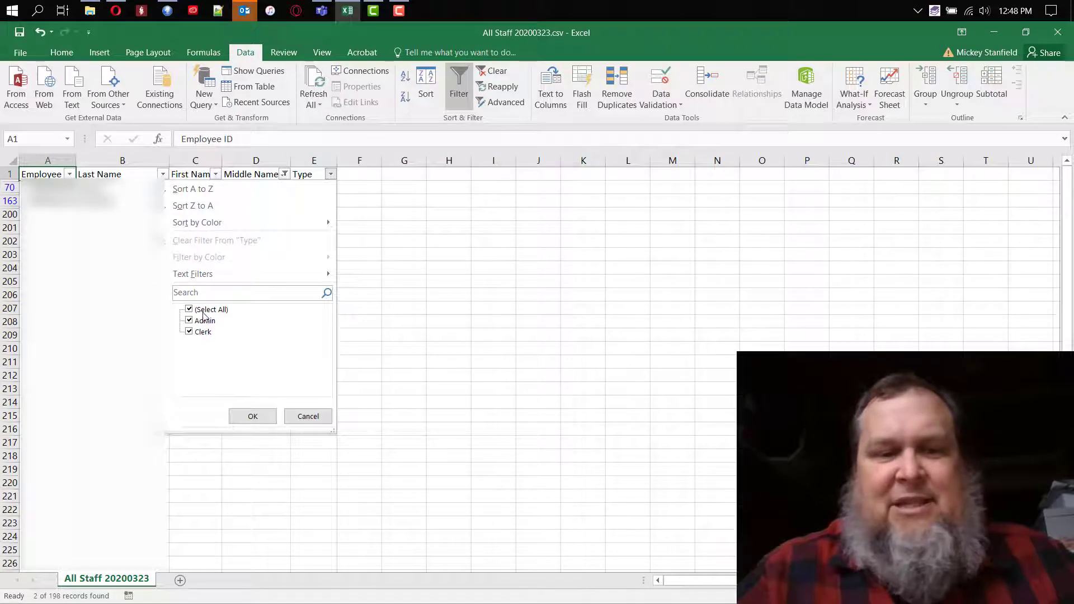
pyautogui.click(357, 178)
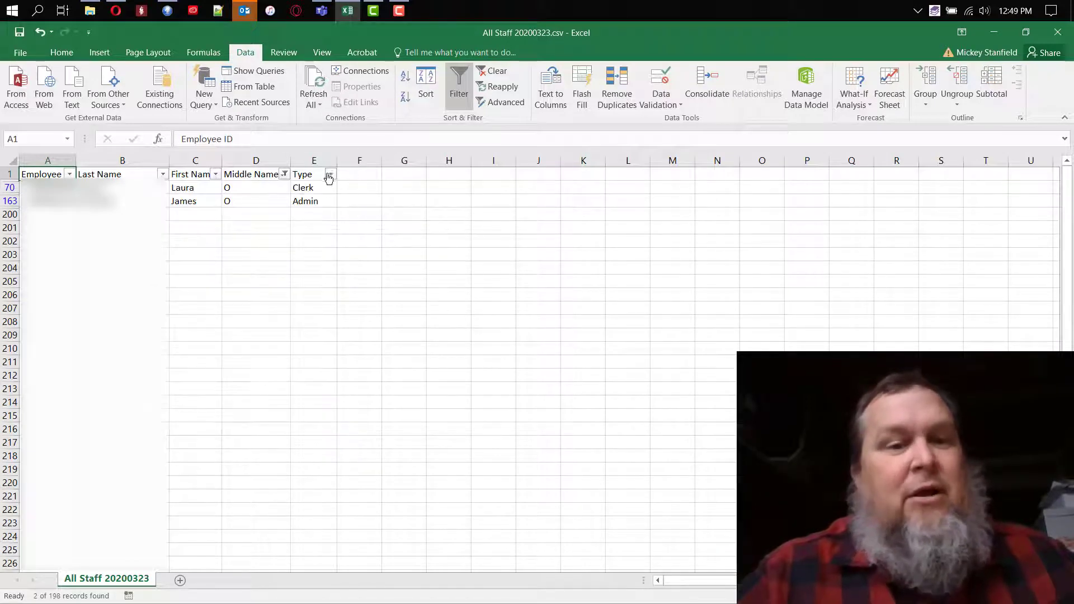
pyautogui.click(285, 175)
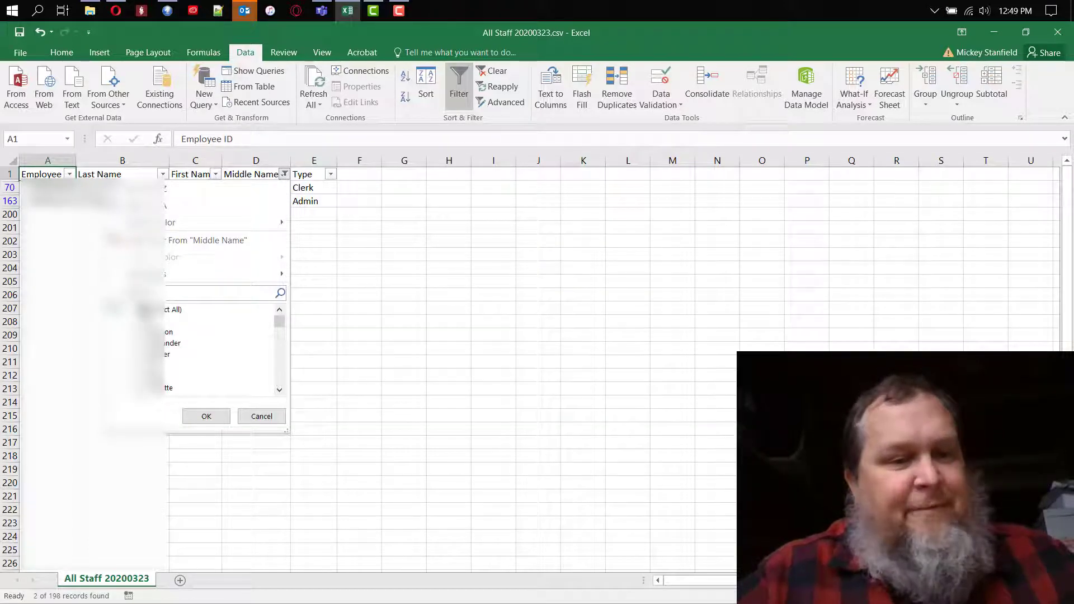
pyautogui.click(158, 310)
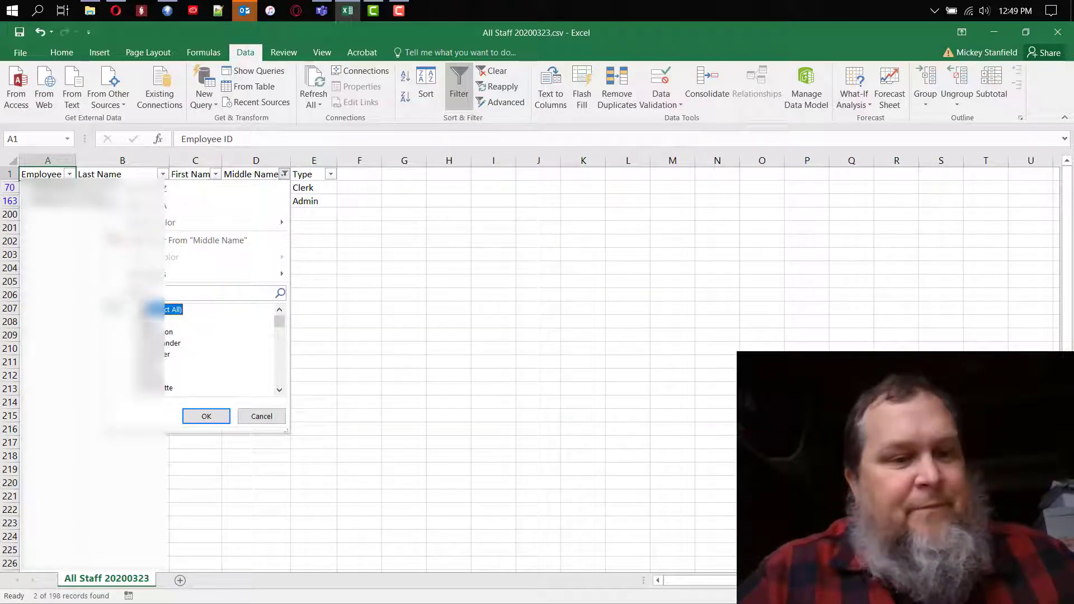
pyautogui.click(212, 419)
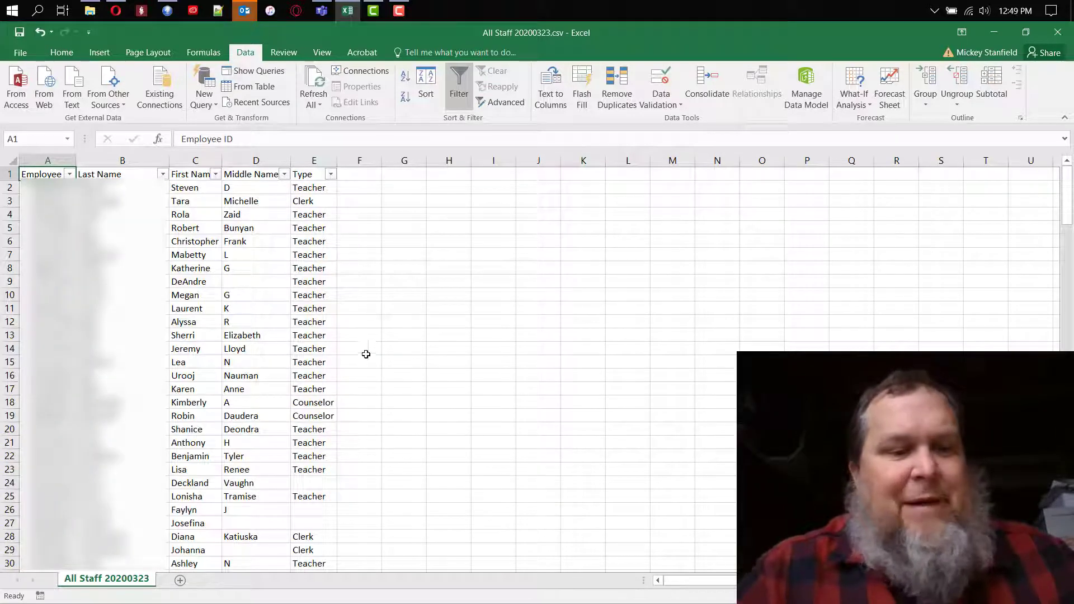
# Filter the Middle Name column to show only rows with the middle name A.
pyautogui.click(331, 175)
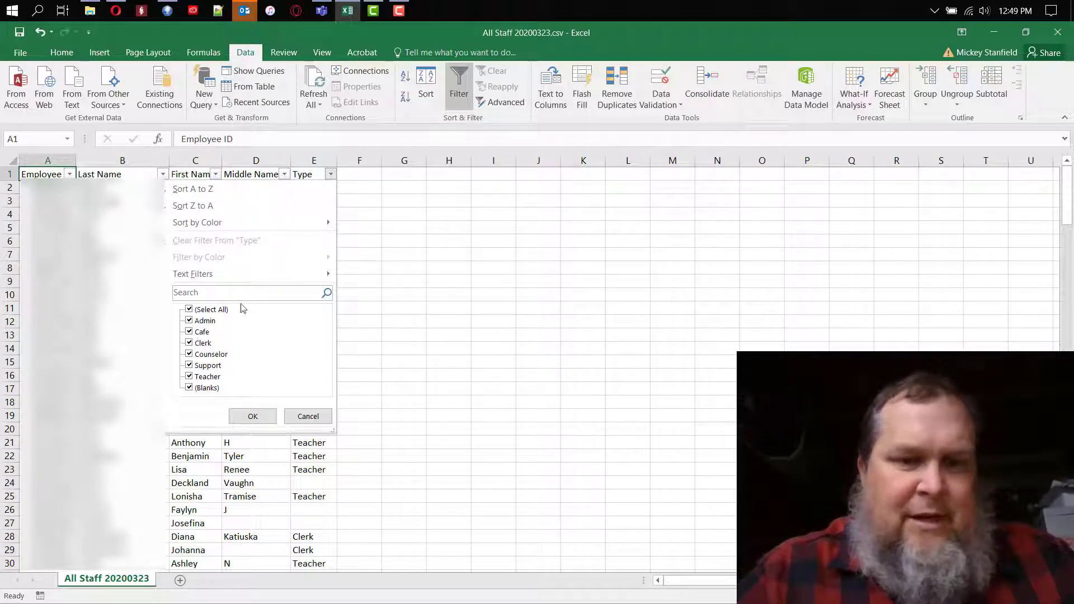
pyautogui.click(285, 175)
pyautogui.click(285, 175)
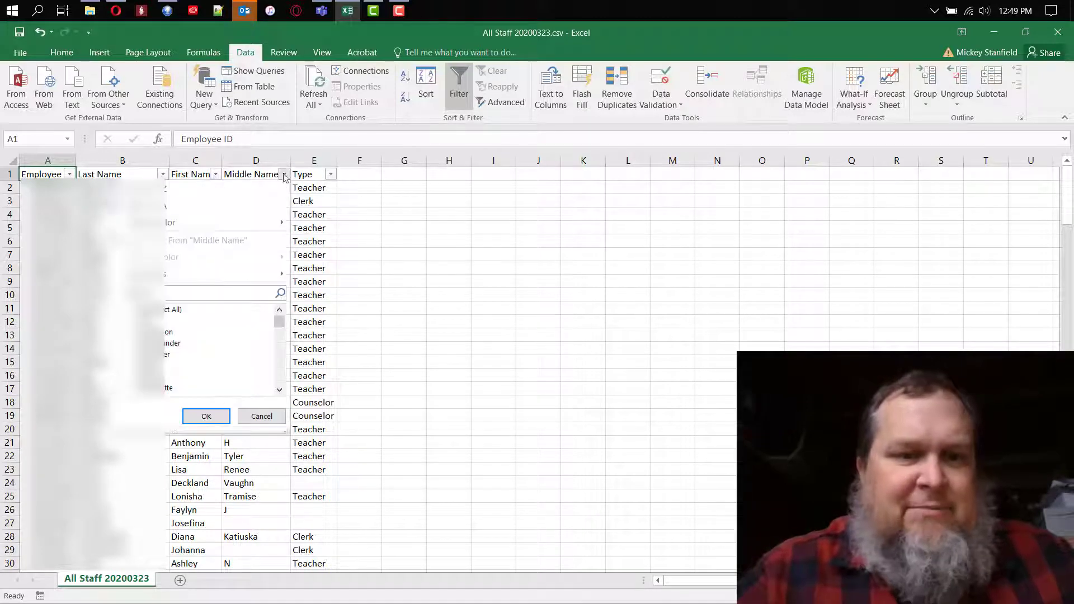
pyautogui.click(206, 416)
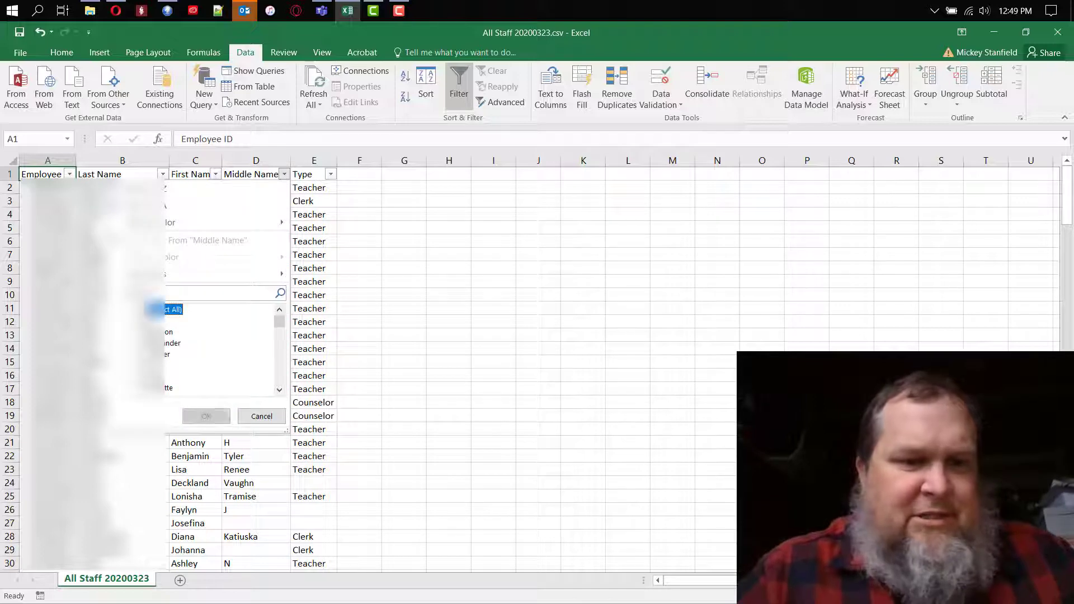
pyautogui.click(151, 320)
pyautogui.click(206, 417)
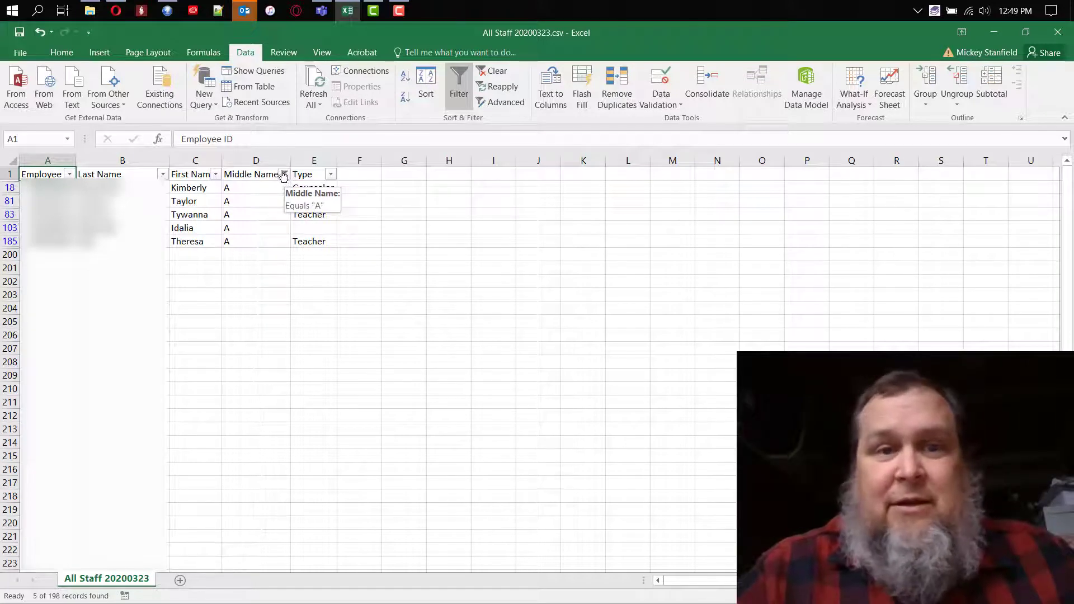
# Clear the Middle Name filter by reselecting all middle names.
pyautogui.click(285, 174)
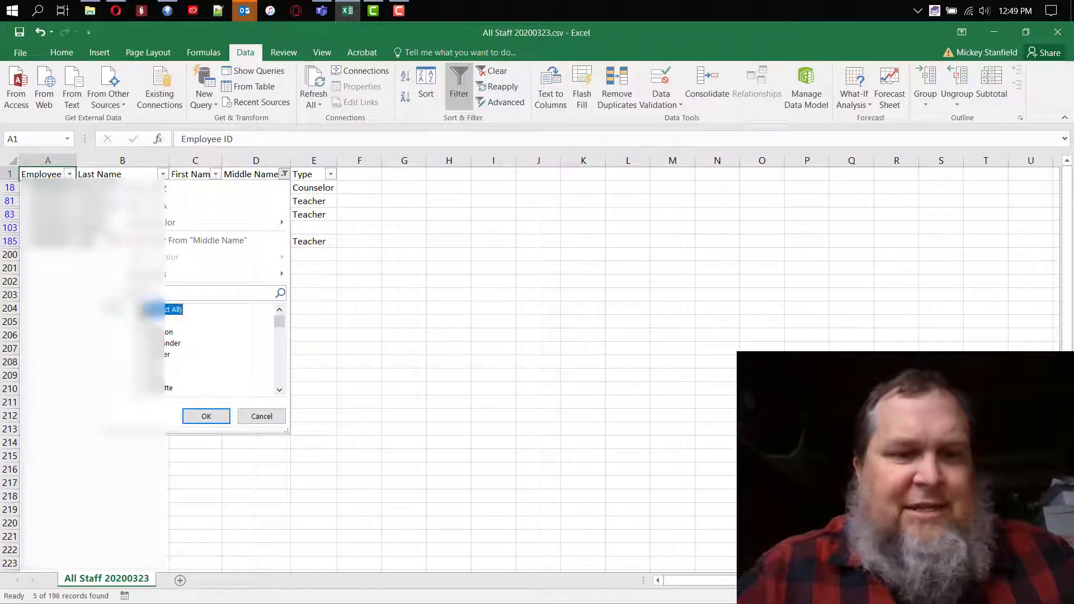
pyautogui.click(147, 310)
pyautogui.click(206, 416)
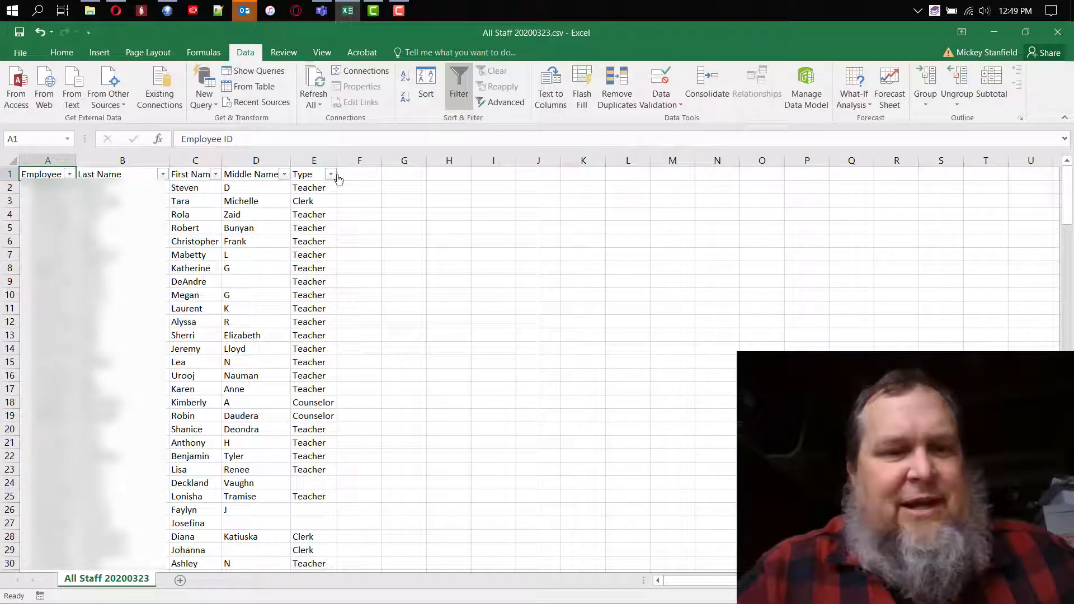
# Filter the Middle Name column to show several middle names beginning with A, such as A, Alexander, Ann and Anne.
pyautogui.click(285, 175)
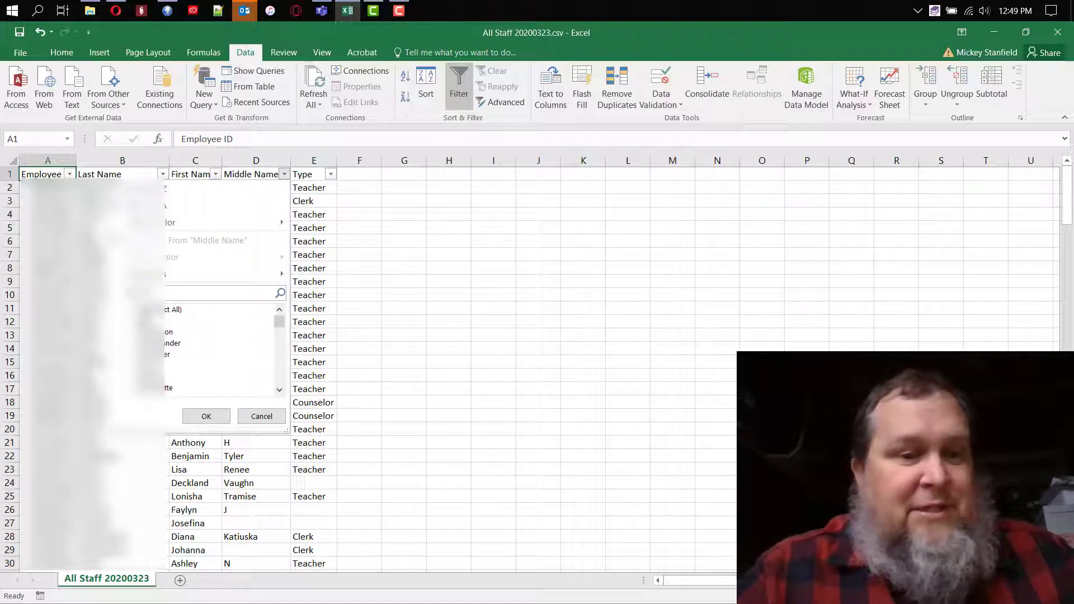
pyautogui.click(162, 309)
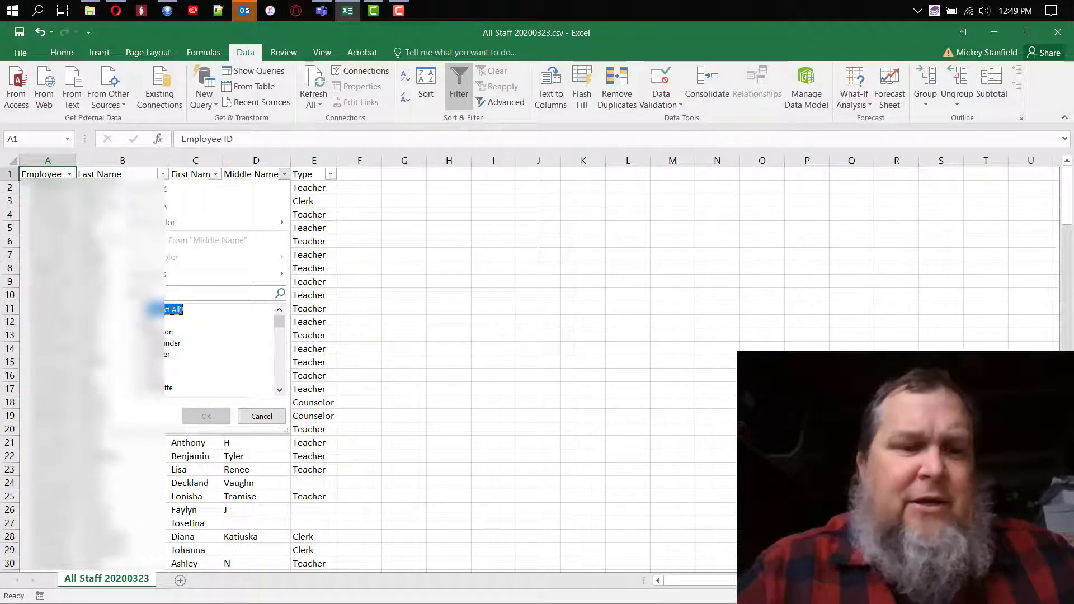
pyautogui.click(152, 321)
pyautogui.click(154, 343)
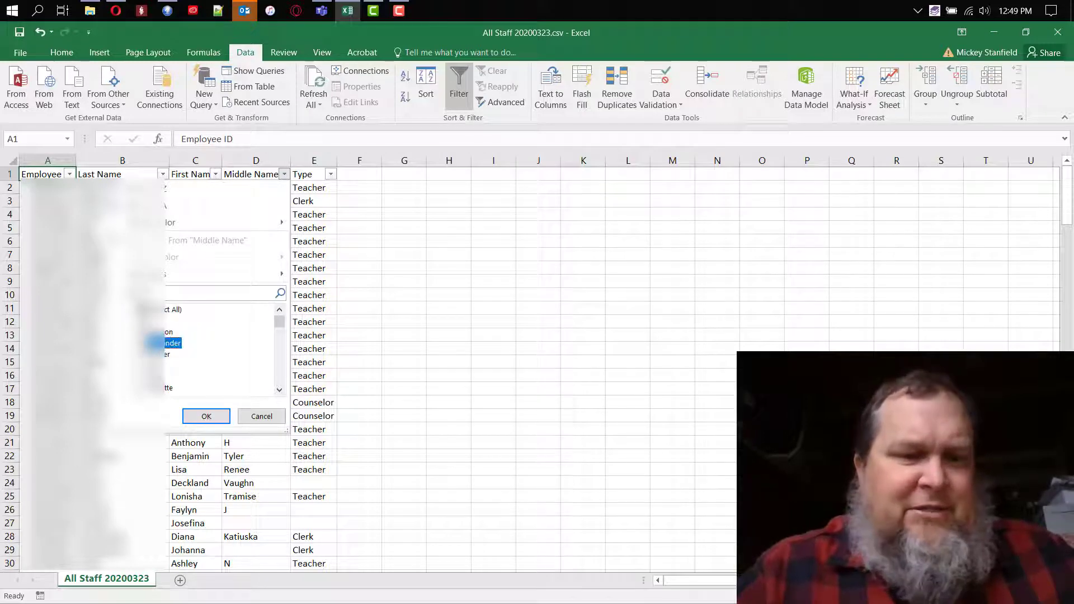
pyautogui.click(152, 366)
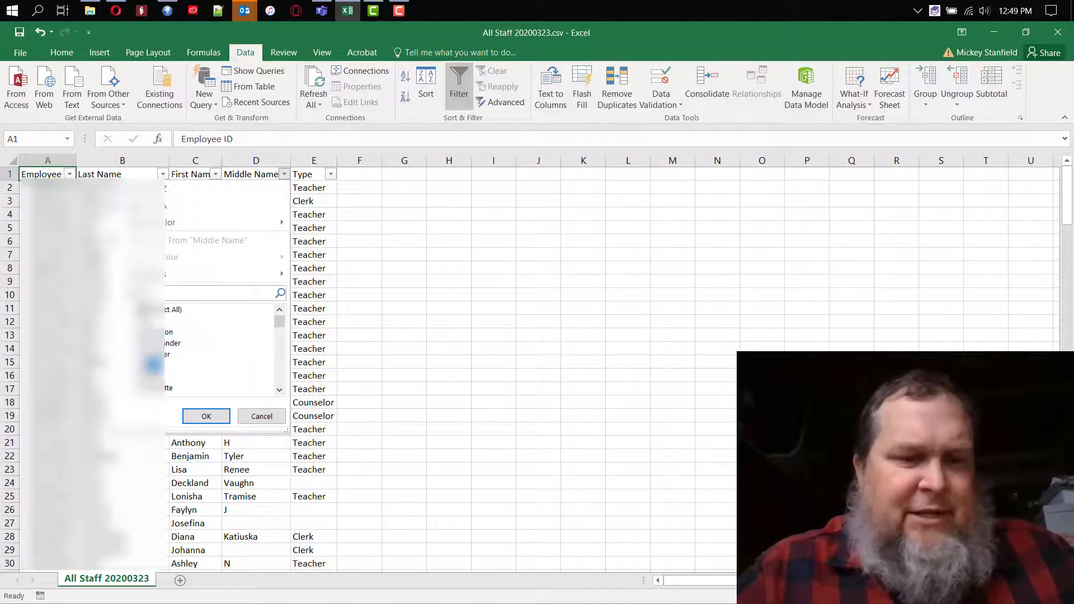
pyautogui.click(154, 388)
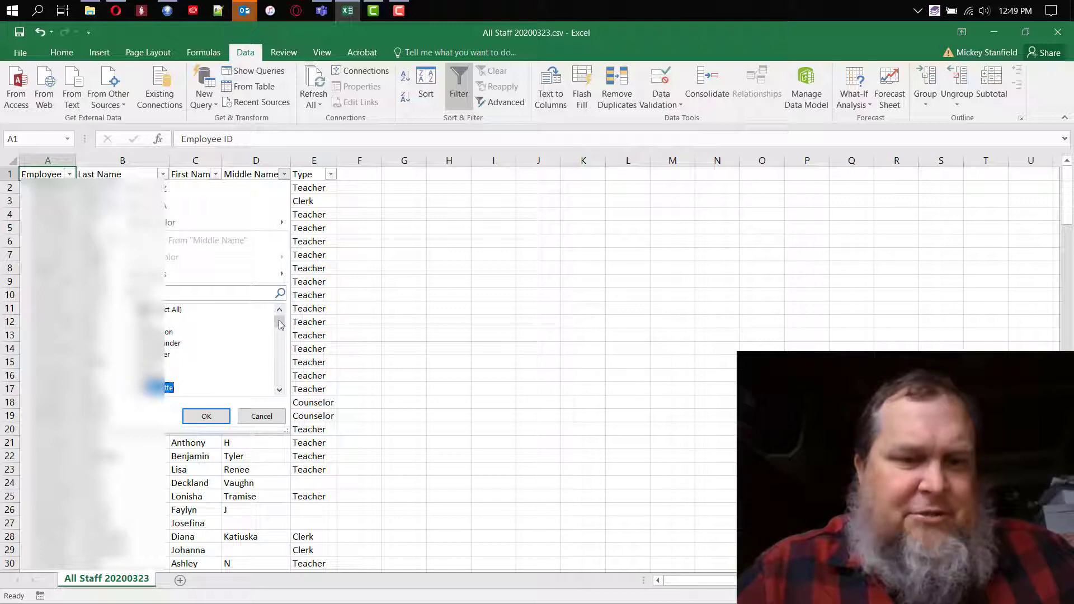
pyautogui.moveTo(280, 320); pyautogui.dragTo(279, 323)
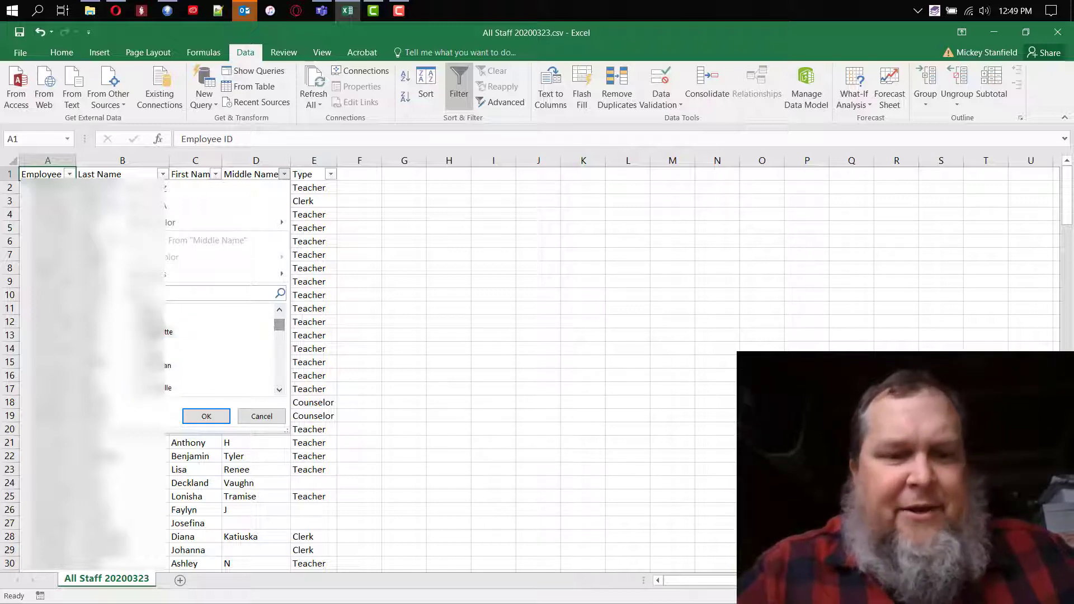
pyautogui.click(211, 417)
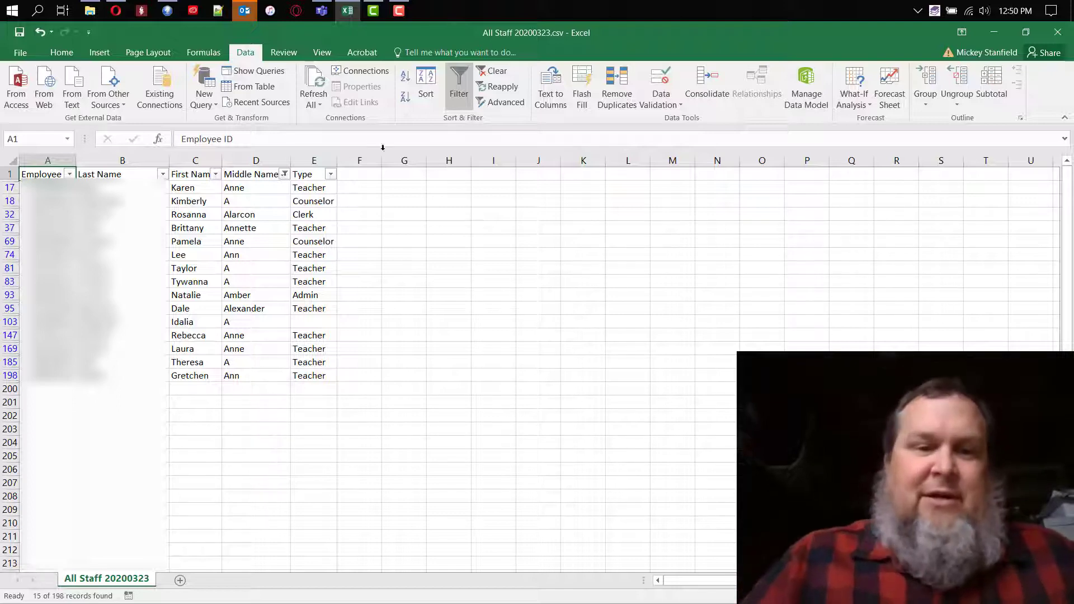
# Reset the Middle Name filter to include all middle names again.
pyautogui.click(286, 174)
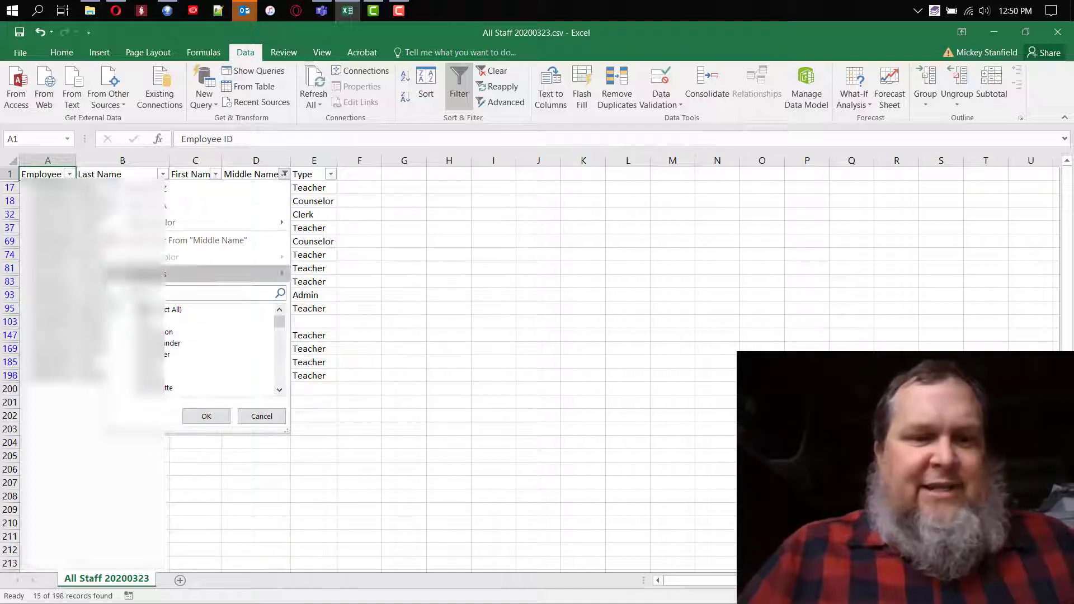
pyautogui.click(148, 309)
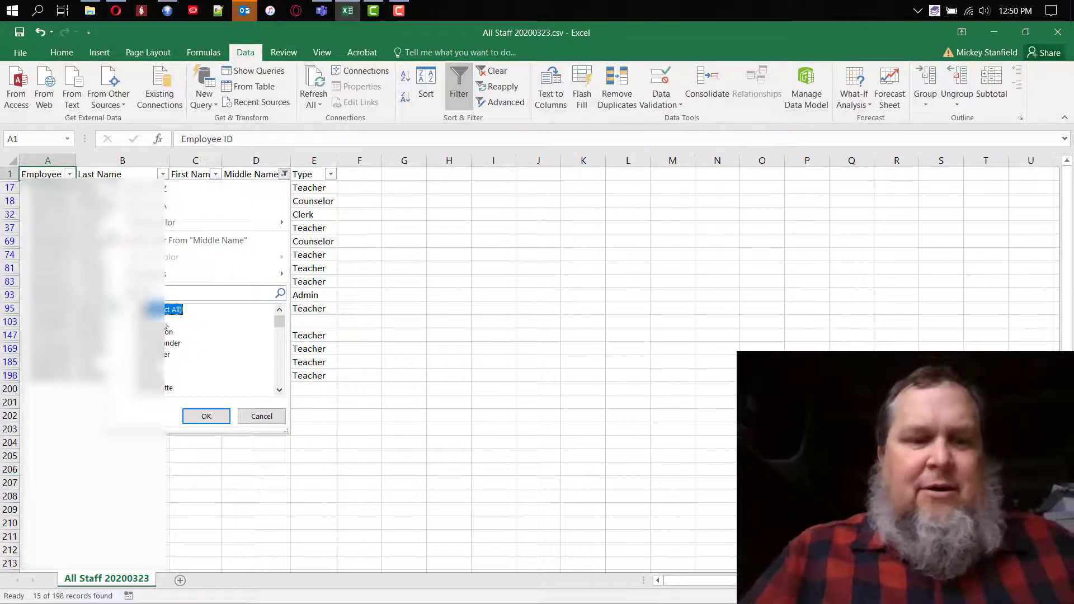
pyautogui.click(207, 416)
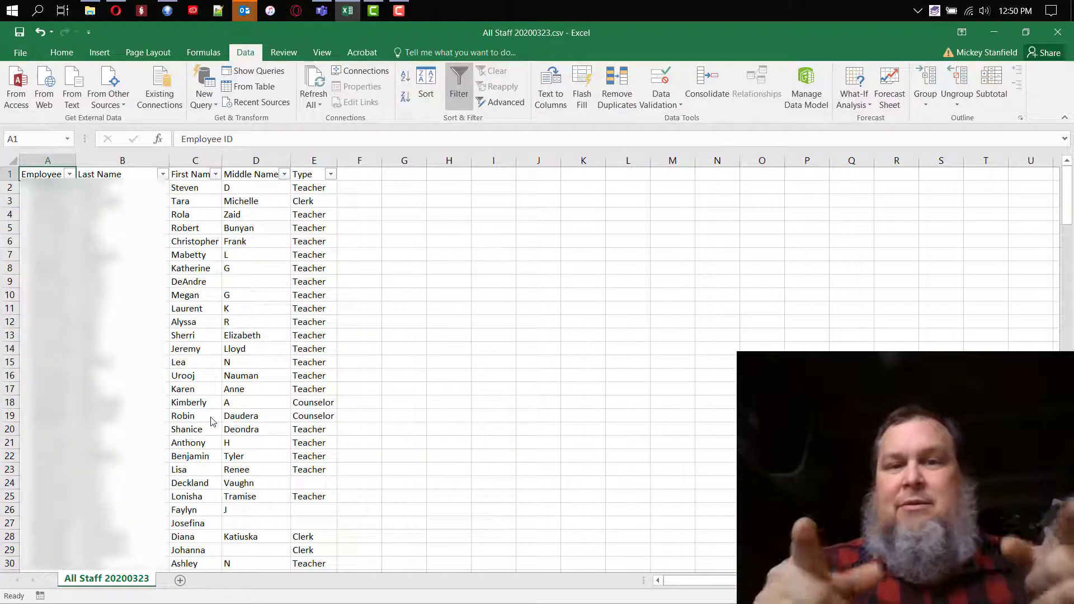